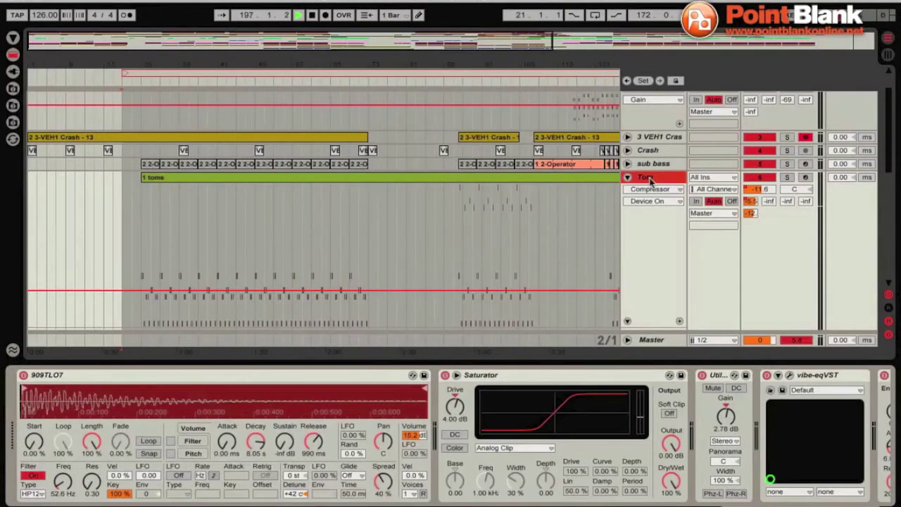
# - Play the looped section from bar 21 and examine the Tom track's device chain from the 909TLO7 sampler to the last Utility
pyautogui.click(206, 75)
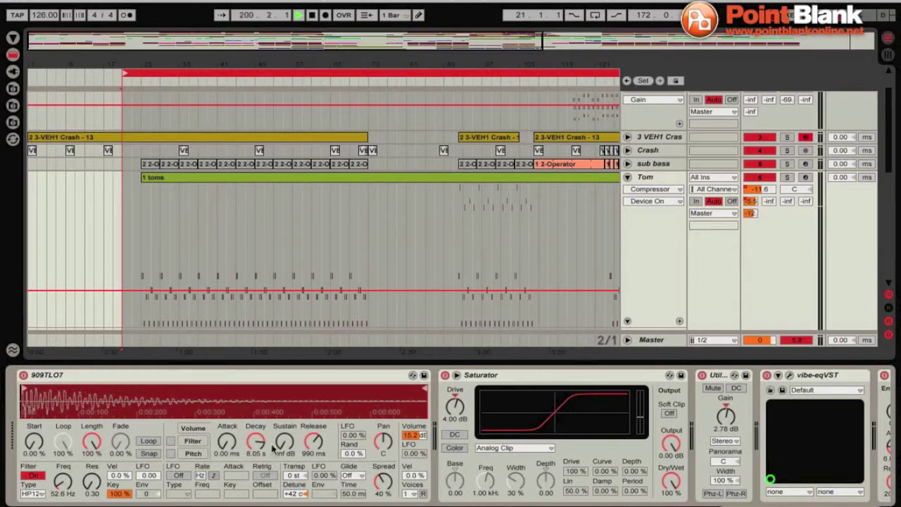
pyautogui.press('space')
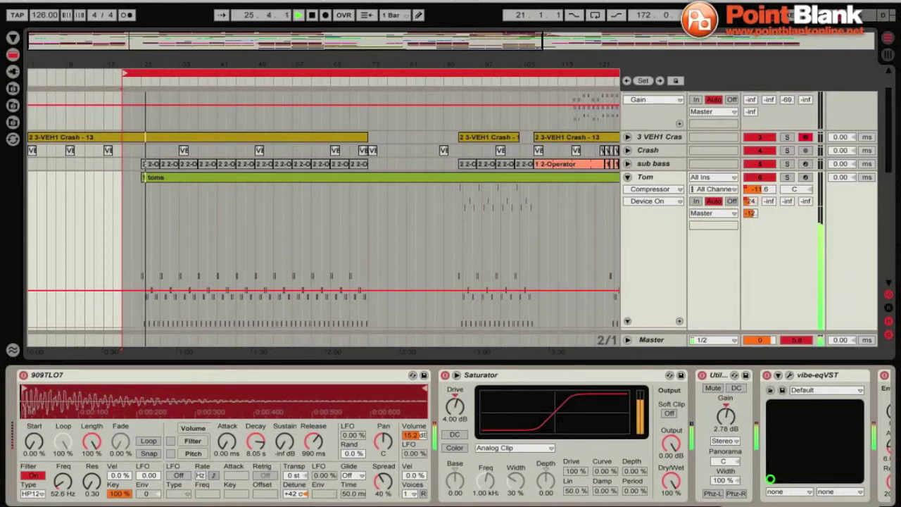
pyautogui.hscroll(5, 358, 452)
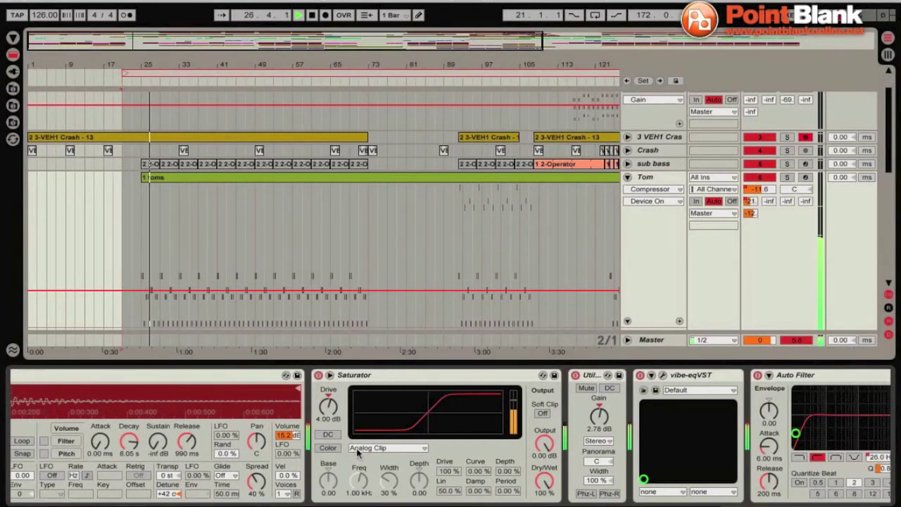
pyautogui.hscroll(5, 358, 453)
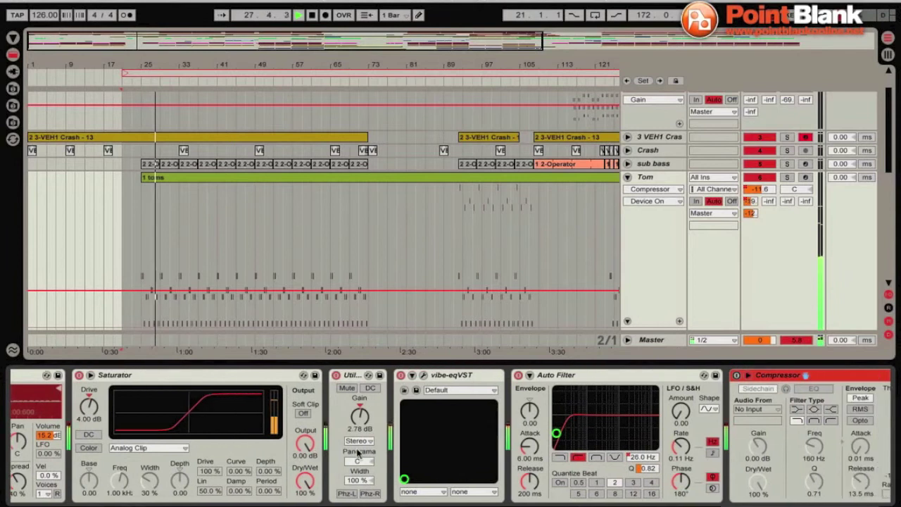
pyautogui.hscroll(6, 357, 452)
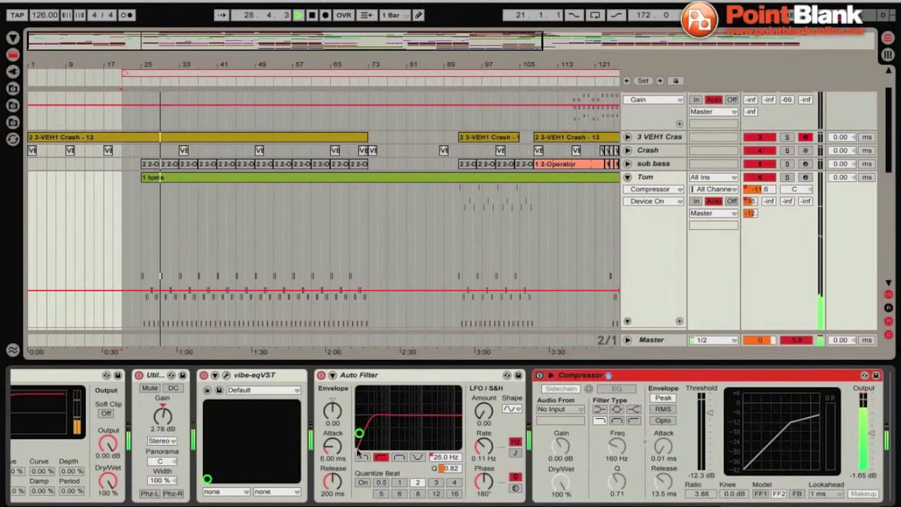
pyautogui.hscroll(5, 358, 453)
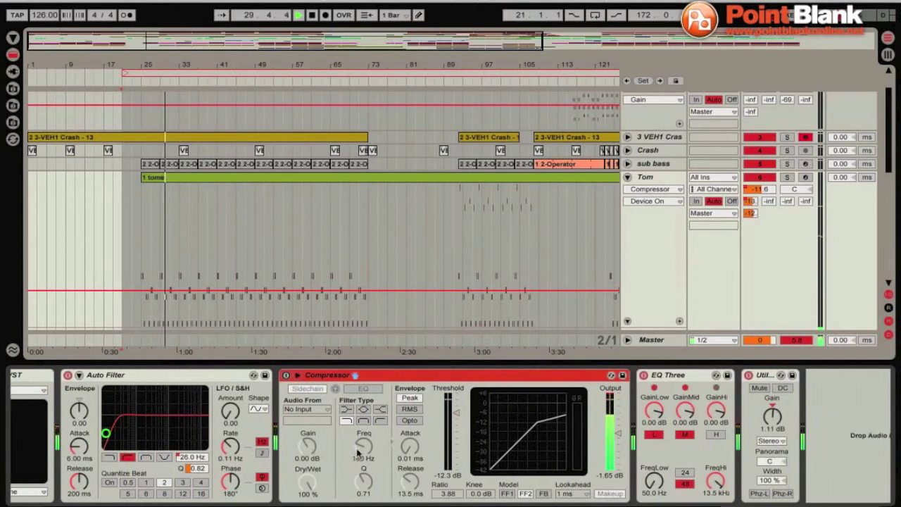
pyautogui.hscroll(-3, 358, 453)
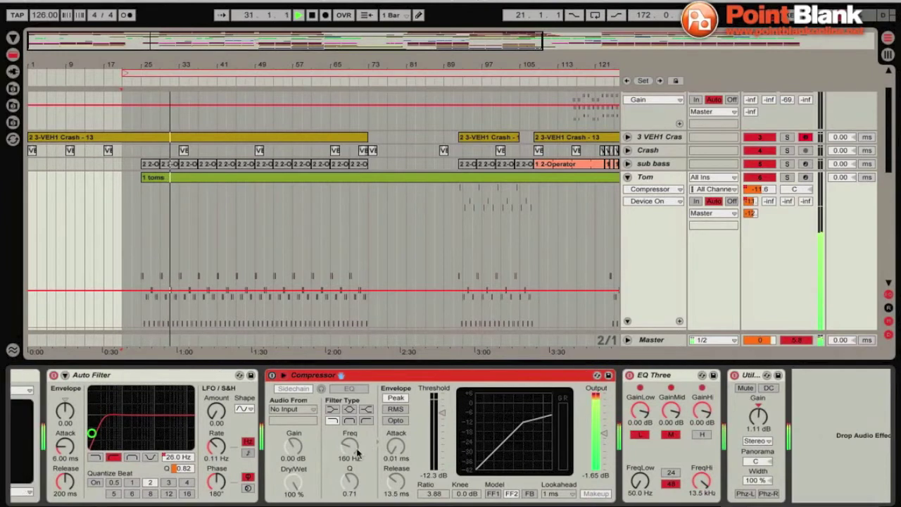
pyautogui.hscroll(-5, 358, 452)
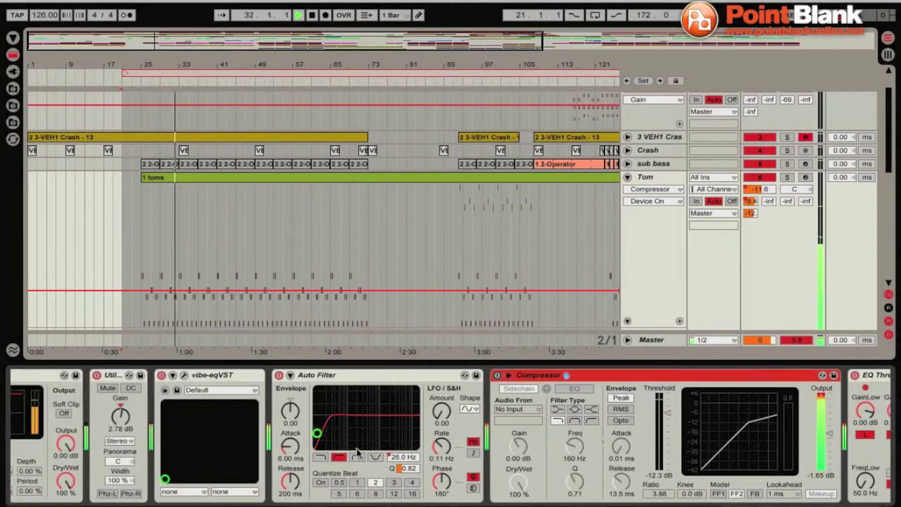
pyautogui.hscroll(-6, 358, 453)
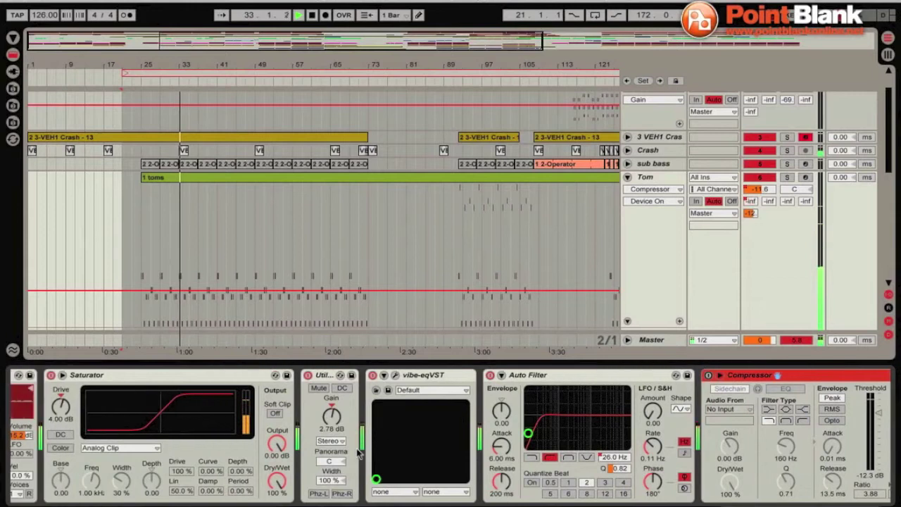
pyautogui.hscroll(-10, 357, 452)
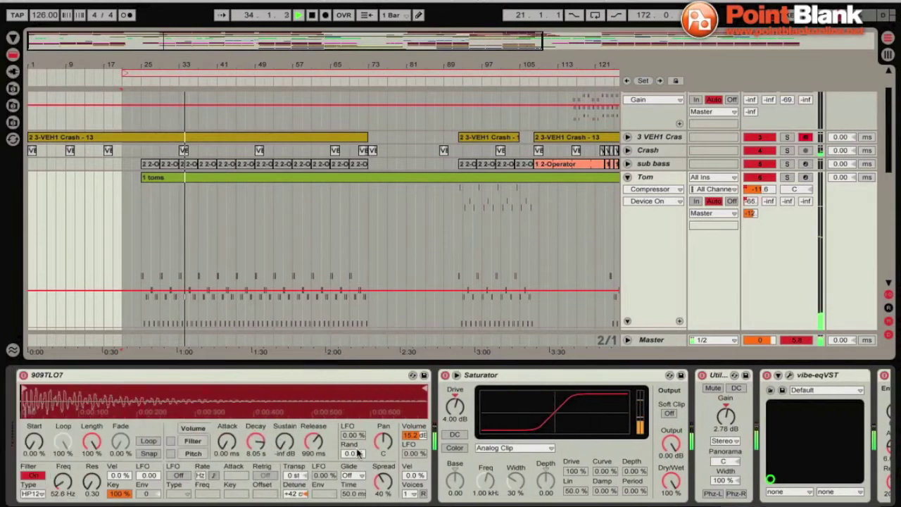
# - Solo the Tom track and select its 909TLO7 sampler with playback stopped
pyautogui.click(786, 176)
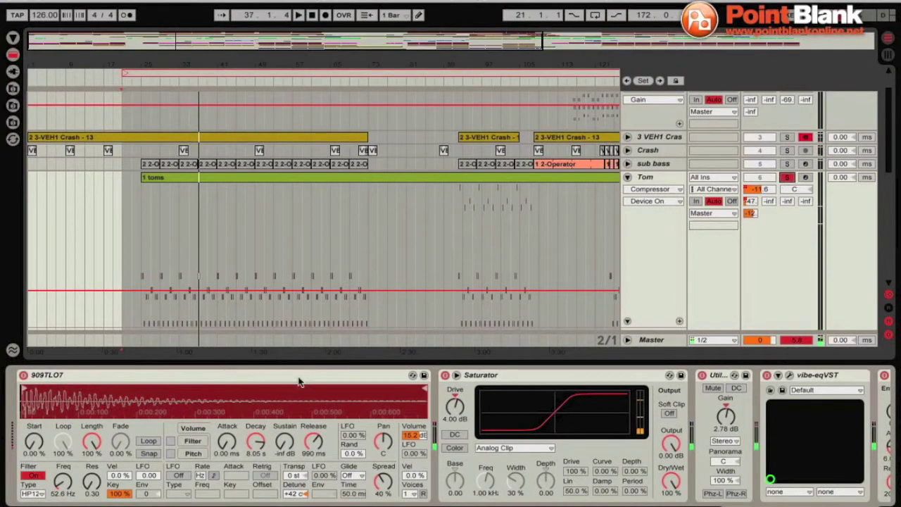
pyautogui.click(239, 375)
pyautogui.press('space')
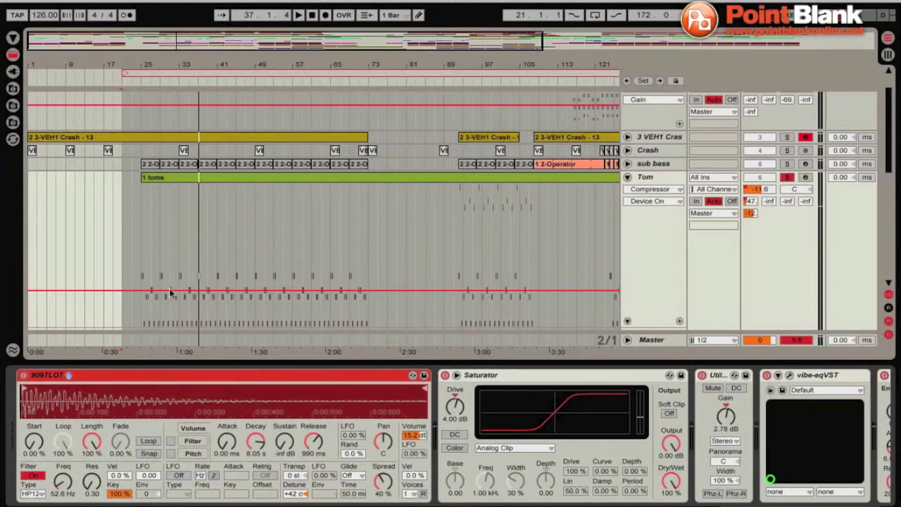
# - Open the toms clip, examine its note pattern around bars 4 to 7, and return to the Tom track's devices
pyautogui.doubleClick(187, 177)
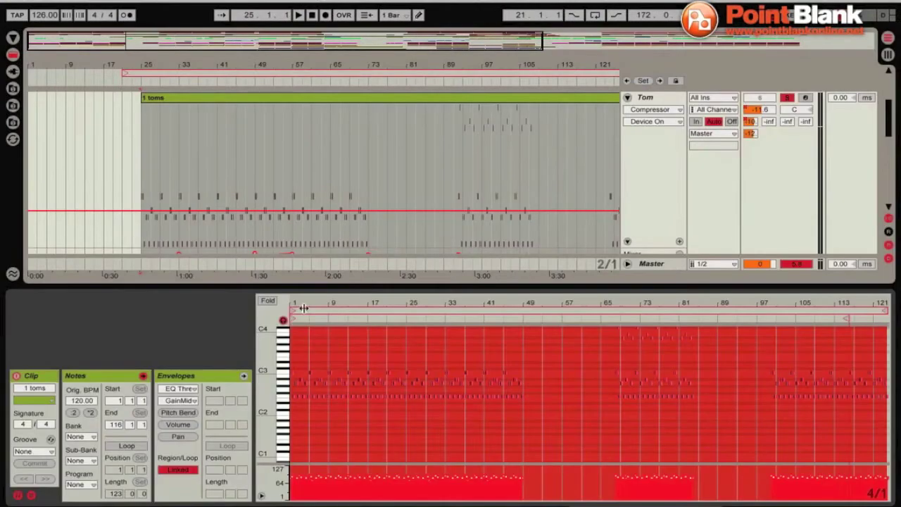
pyautogui.moveTo(307, 306)
pyautogui.mouseDown()
pyautogui.moveTo(363, 321)
pyautogui.moveTo(416, 307)
pyautogui.mouseUp()
pyautogui.click(421, 329)
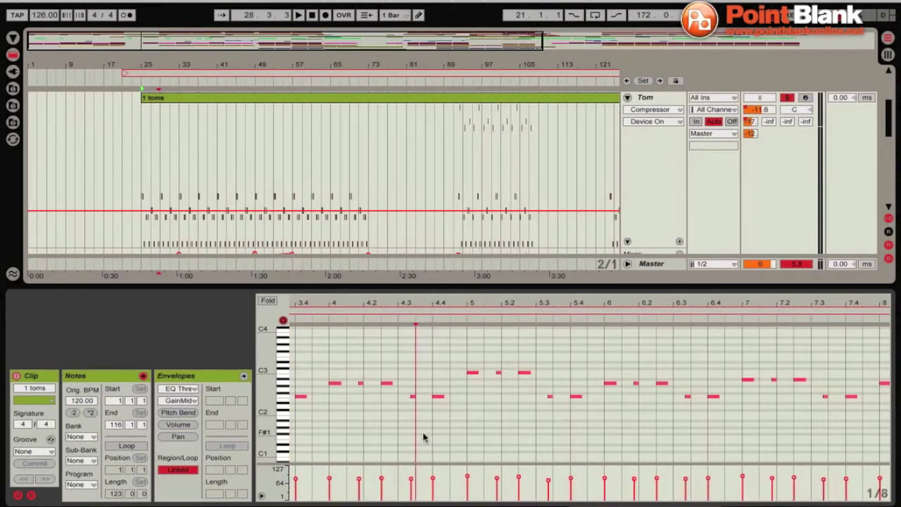
pyautogui.click(654, 101)
pyautogui.click(653, 100)
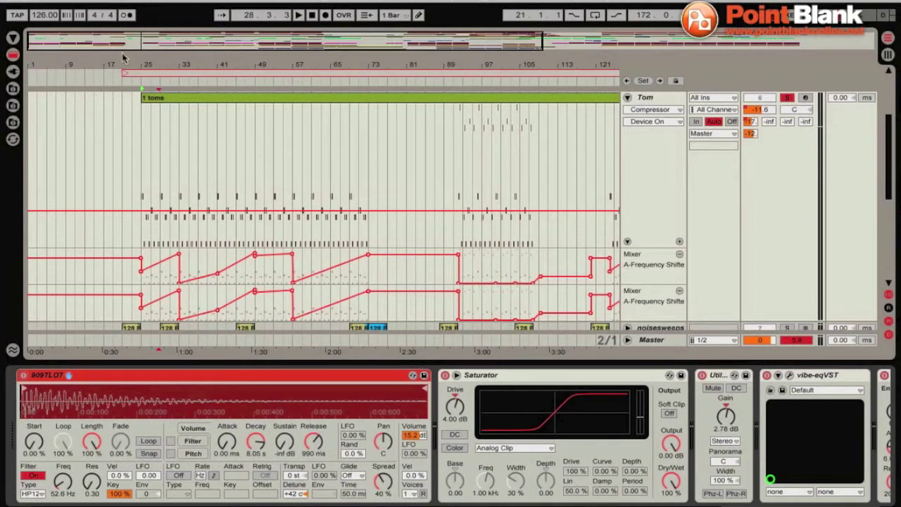
# - Move the loop start to bar 25 and play the soloed toms from there
pyautogui.moveTo(118, 74); pyautogui.dragTo(144, 73)
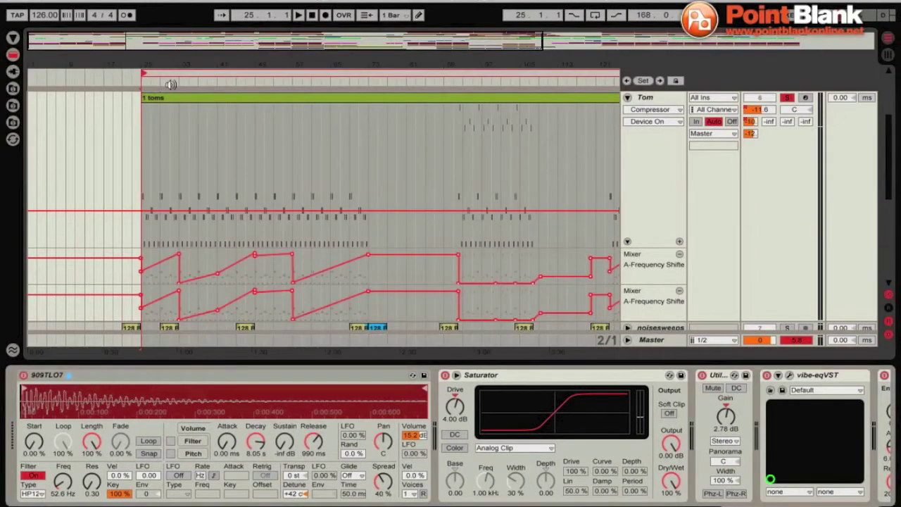
pyautogui.press('space')
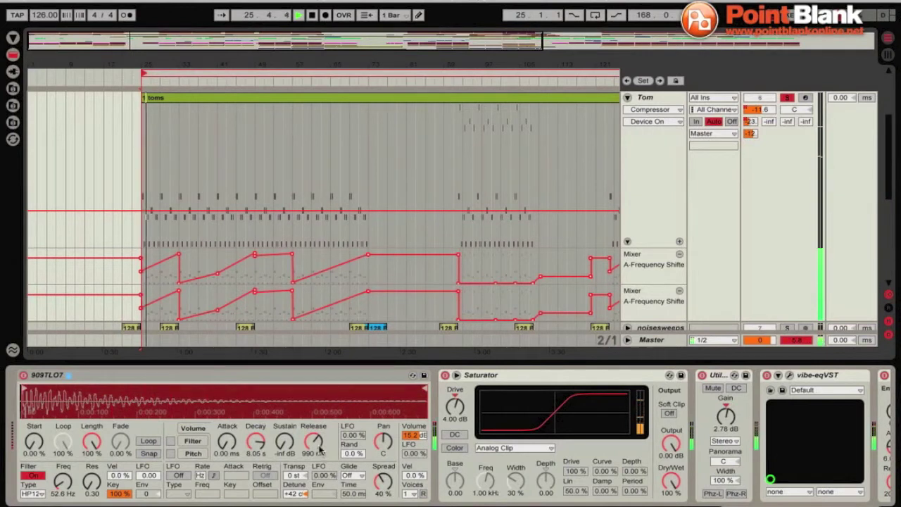
# - Audition the toms with the 909TLO7 sampler's release shortened to about 60 ms and restored to 990 ms, and stop playback
pyautogui.moveTo(314, 441); pyautogui.dragTo(318, 451)
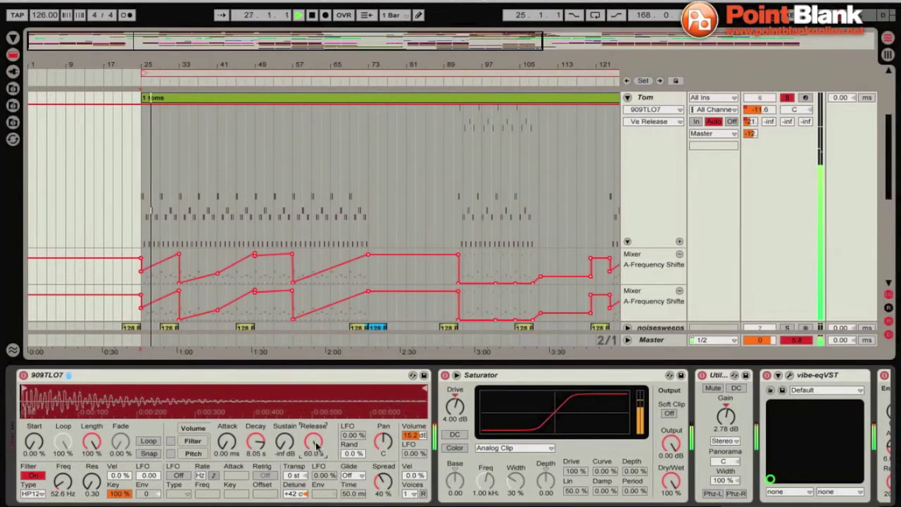
pyautogui.moveTo(317, 447); pyautogui.dragTo(316, 476)
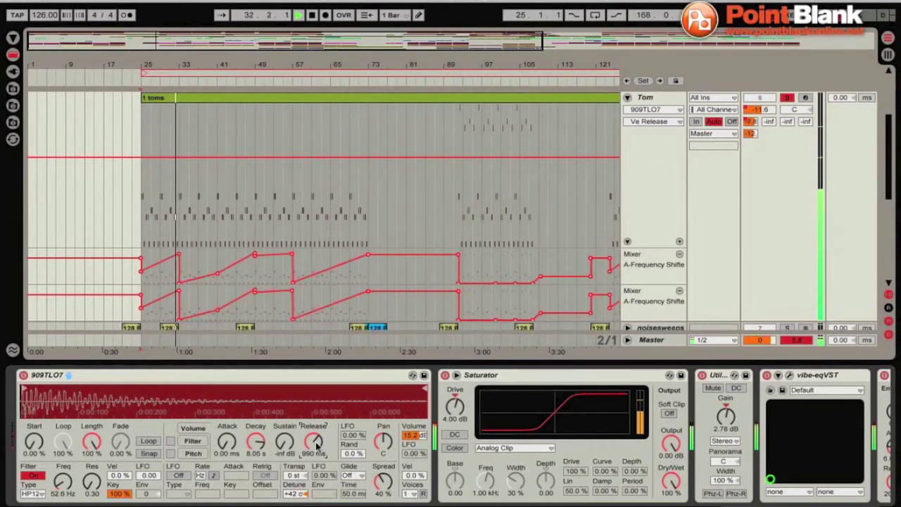
pyautogui.press('space')
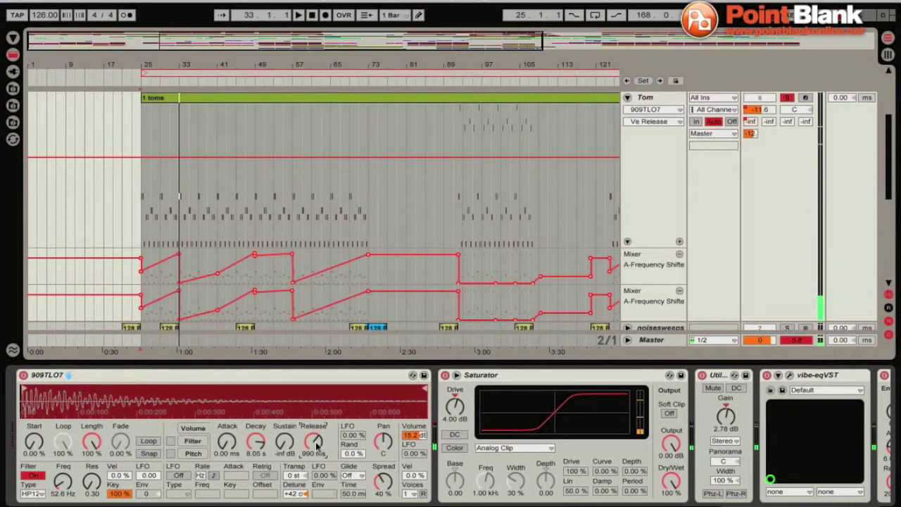
# - Compare the toms from bar 25 with the Saturator bypassed and with it switched back on
pyautogui.hscroll(6, 493, 391)
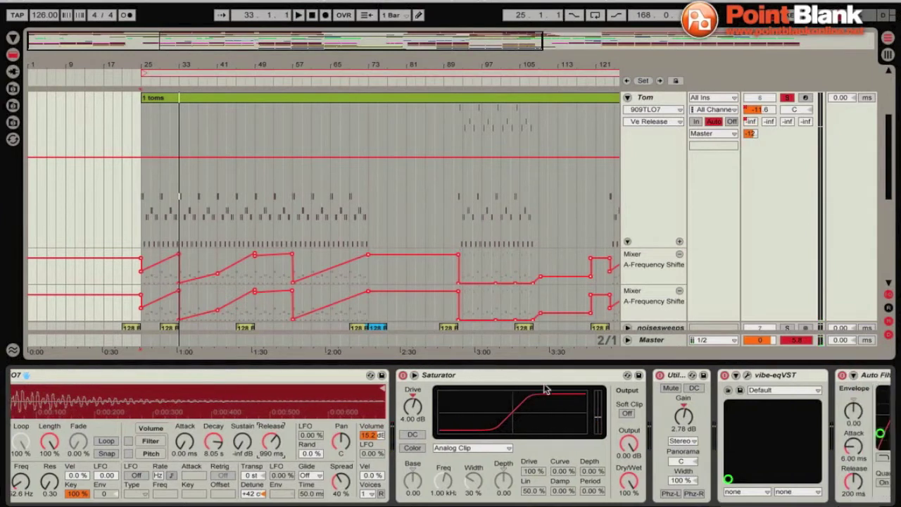
pyautogui.click(369, 377)
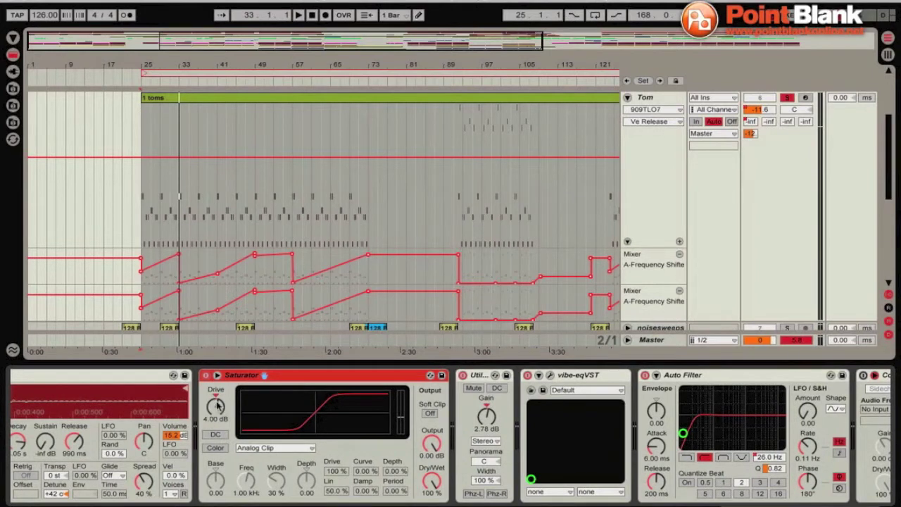
pyautogui.click(206, 376)
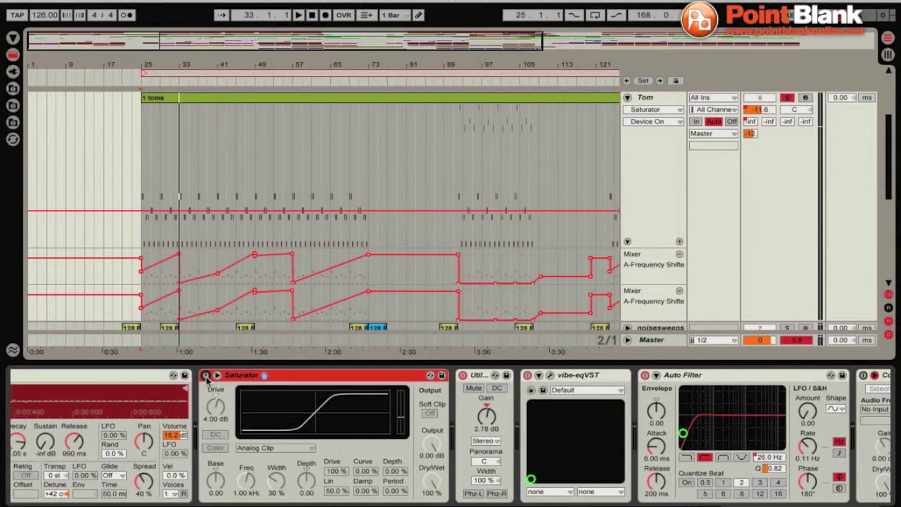
pyautogui.press('space')
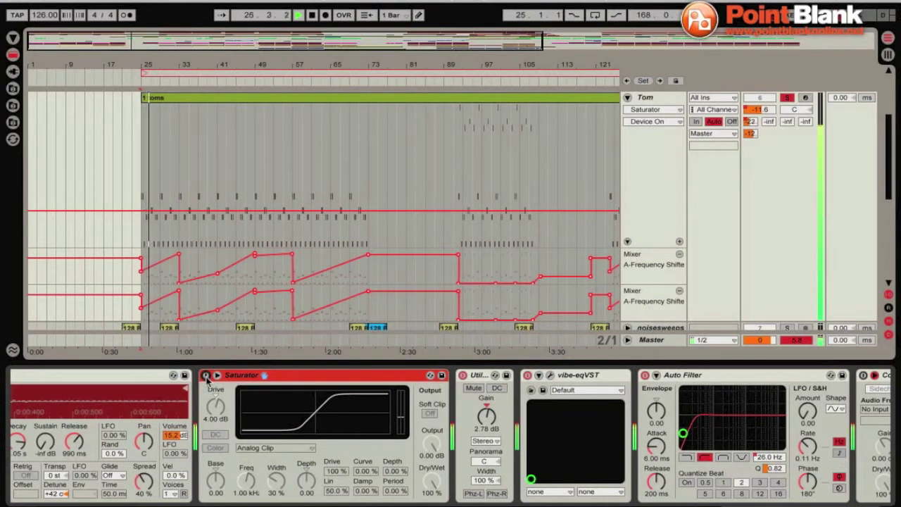
pyautogui.press('space')
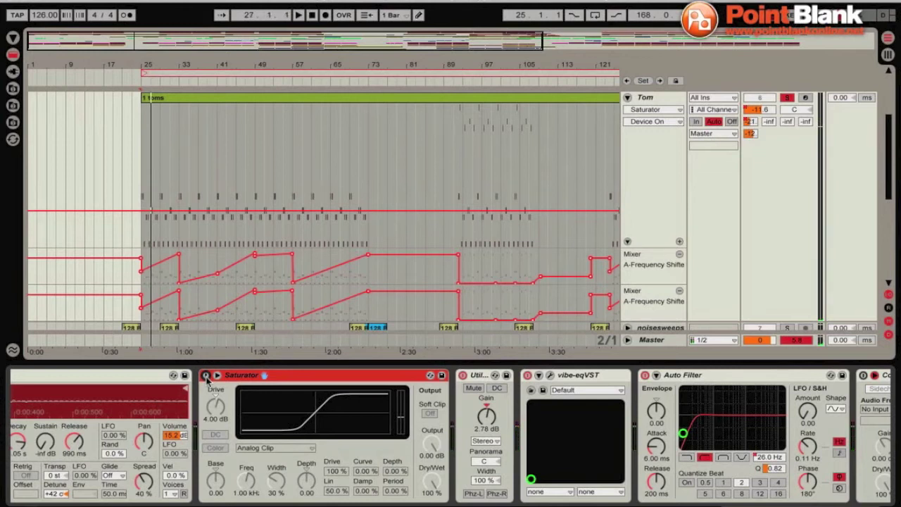
pyautogui.click(206, 375)
pyautogui.press('space')
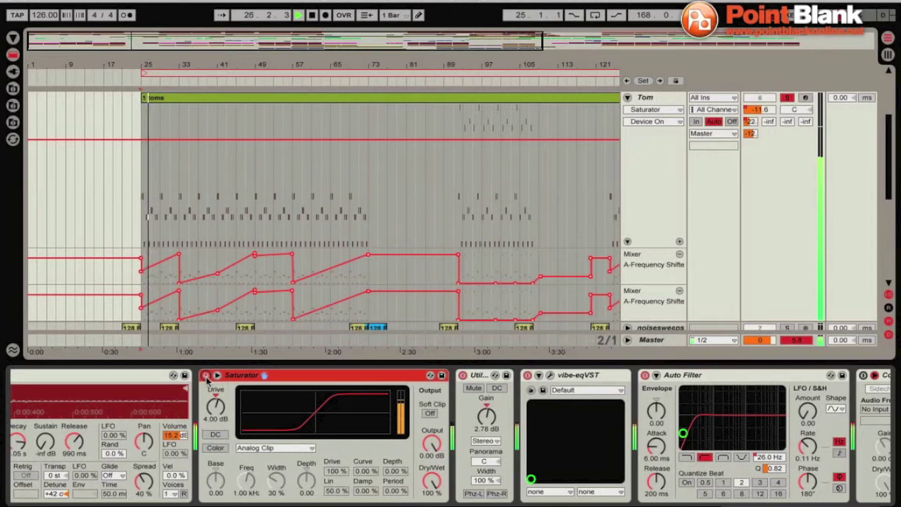
pyautogui.press('space')
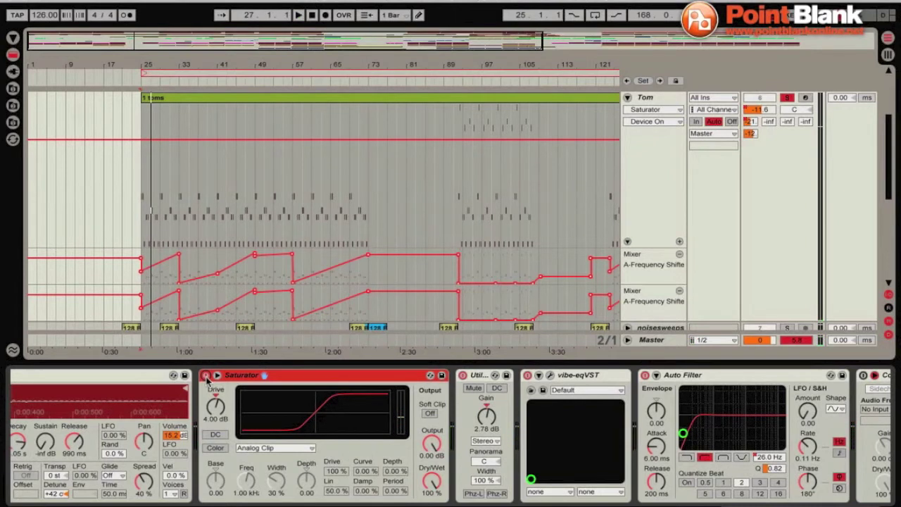
# - Select the Utility after the Saturator, open the vibe-eqVST plug-in window to examine its EQ settings, and close it
pyautogui.hscroll(5, 455, 404)
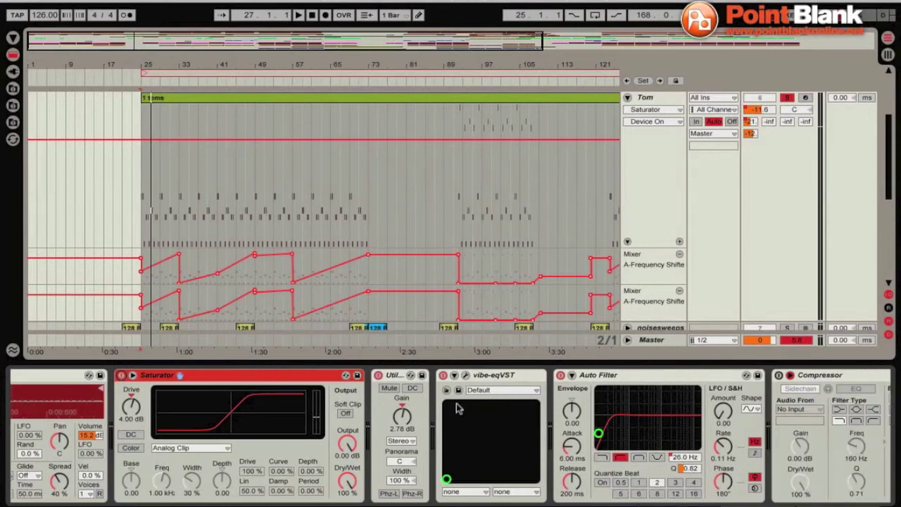
pyautogui.click(342, 375)
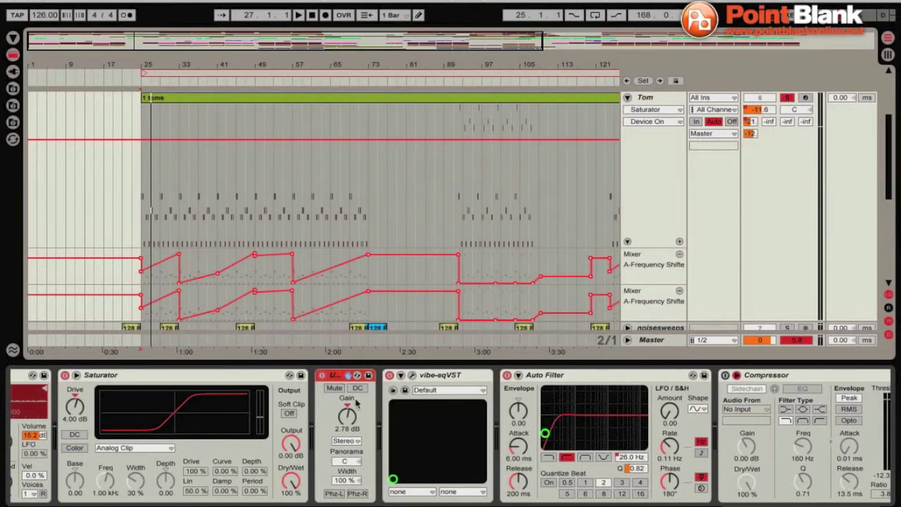
pyautogui.hscroll(3, 365, 418)
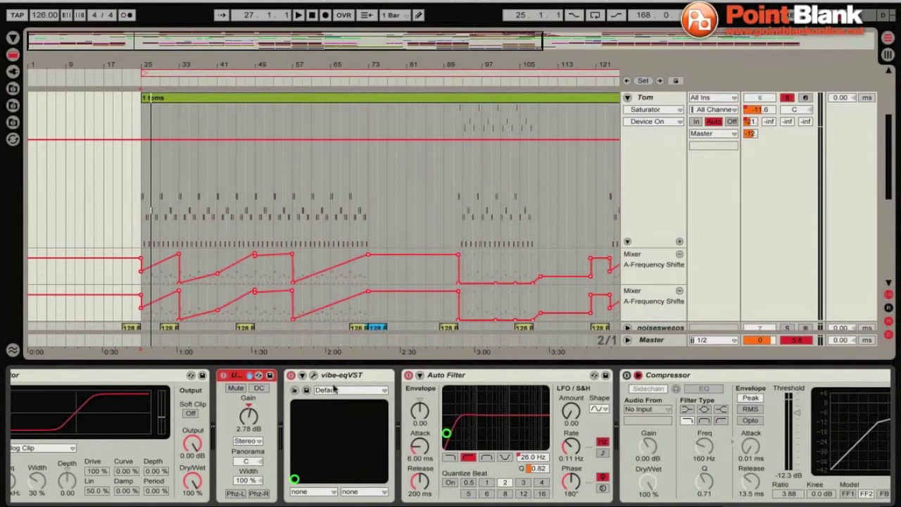
pyautogui.click(314, 375)
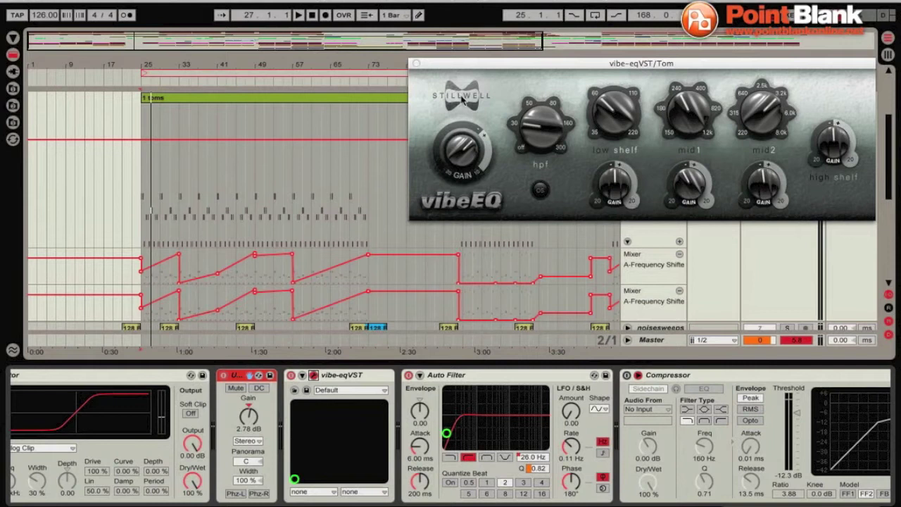
pyautogui.click(415, 63)
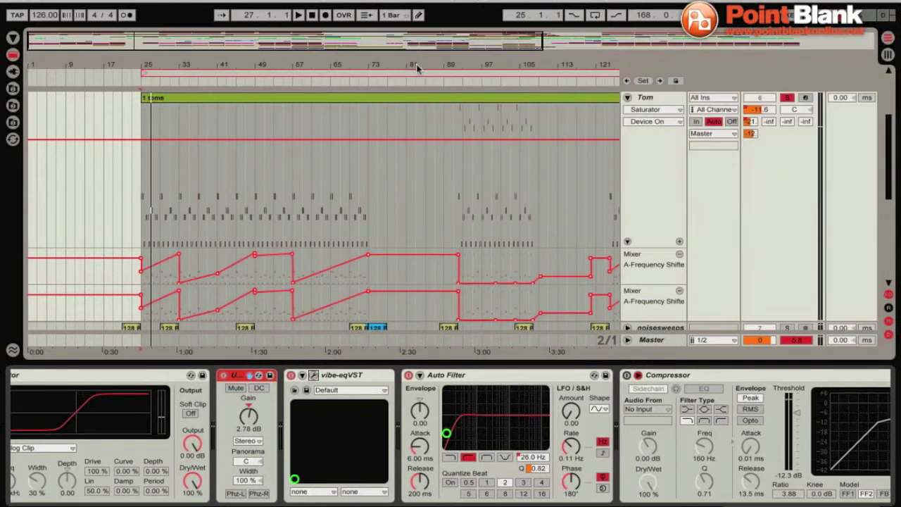
# - Select the Auto Filter and show its Frequency automation across the Tom track's full arrangement
pyautogui.scroll(-4, 433, 375)
pyautogui.click(349, 379)
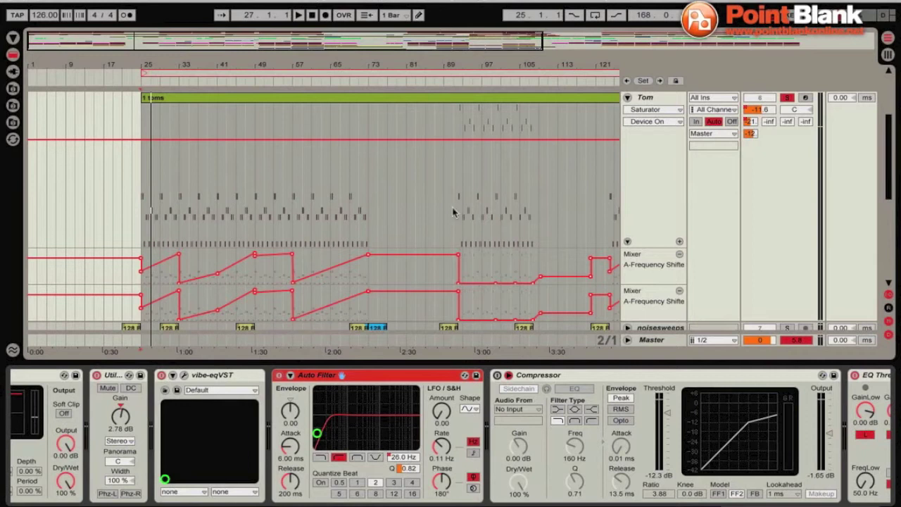
pyautogui.moveTo(431, 66); pyautogui.dragTo(430, 50)
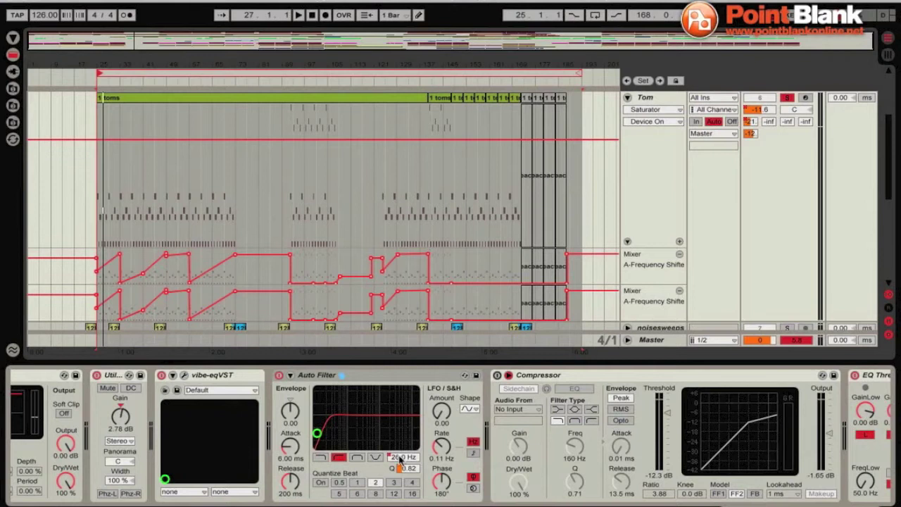
pyautogui.rightClick(400, 459)
pyautogui.click(421, 463)
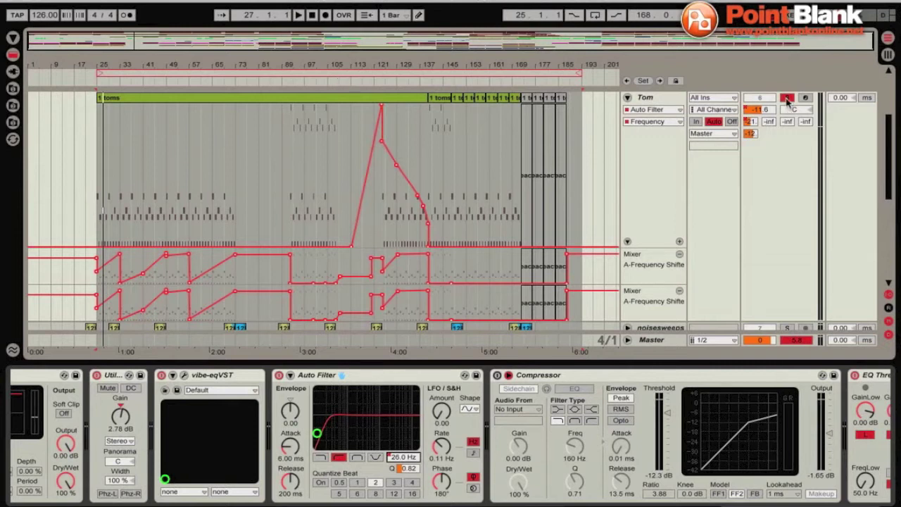
# - Play the full mix through the Tom track's Auto Filter sweep, show the remaining effects up to the final Utility, and stop playback
pyautogui.scroll(3, 359, 73)
pyautogui.click(360, 83)
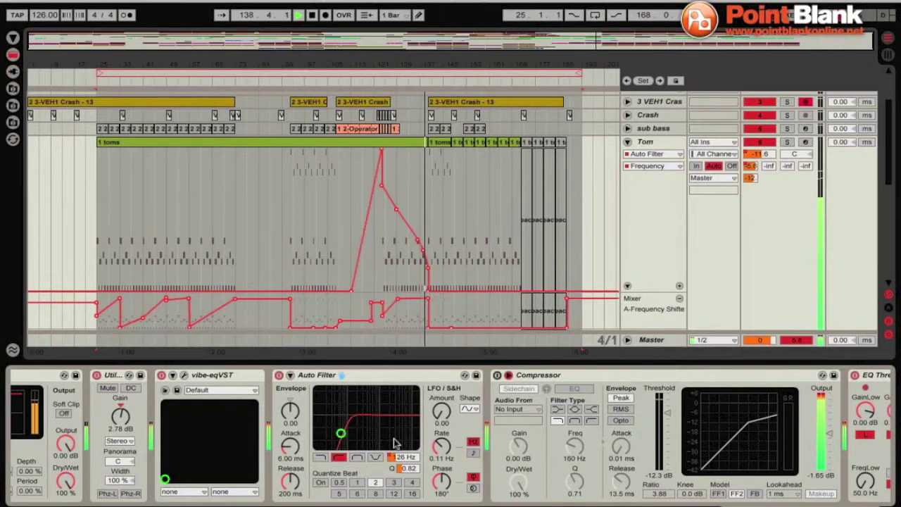
pyautogui.hscroll(5, 575, 443)
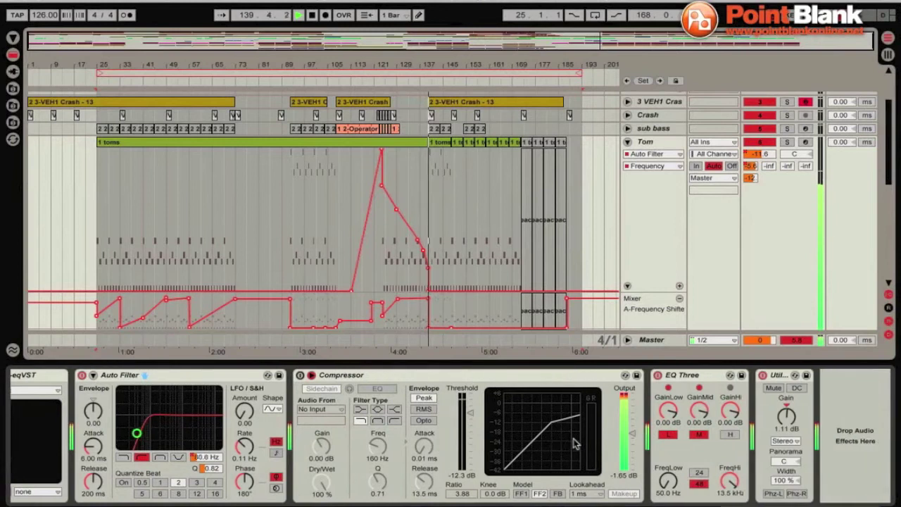
pyautogui.press('space')
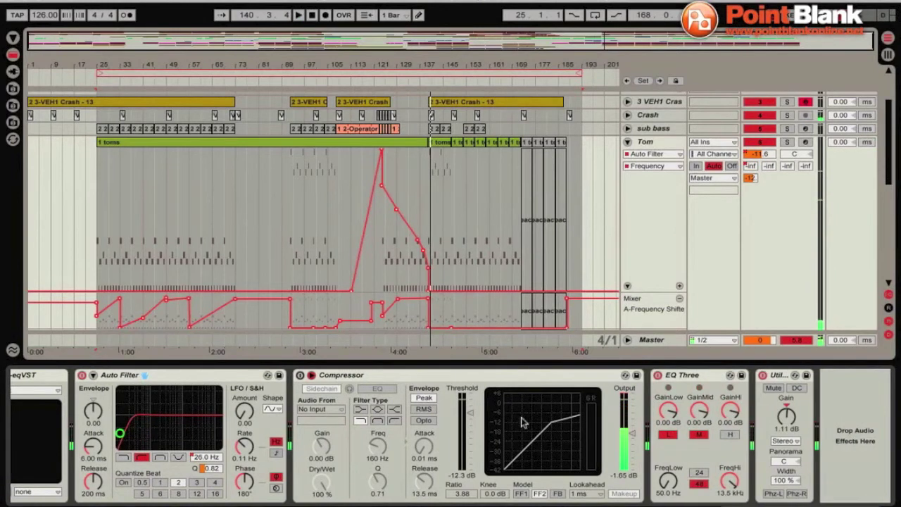
# - Switch the Tom track's Compressor on and back off, and play the soloed Tom track from bar 25
pyautogui.click(300, 376)
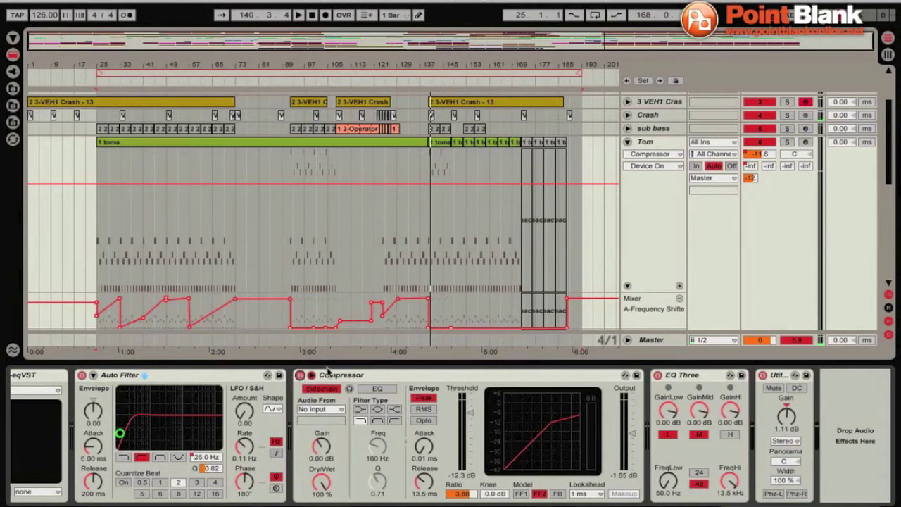
pyautogui.click(301, 376)
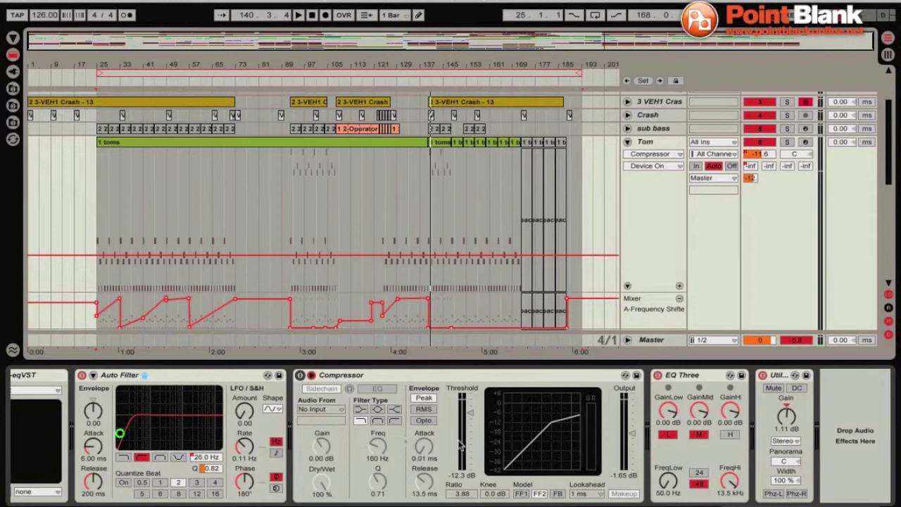
pyautogui.click(669, 144)
pyautogui.click(131, 71)
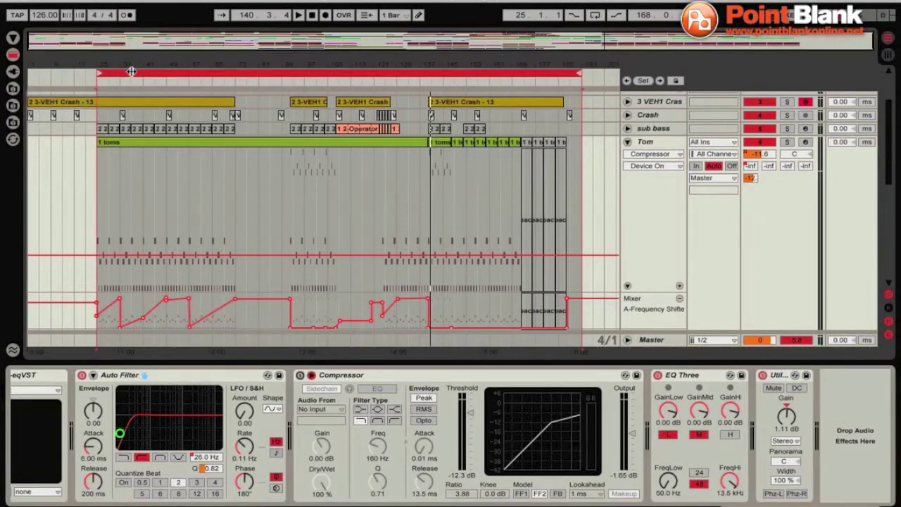
pyautogui.click(787, 143)
pyautogui.press('space')
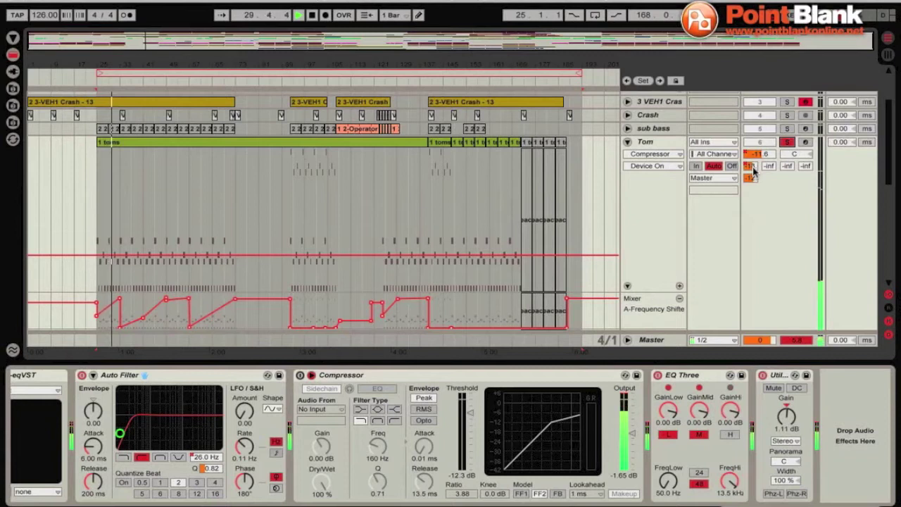
# - Show the return tracks and select return A to examine its Frequency Shifter, CMX, PingPong and EQ Three devices
pyautogui.click(887, 308)
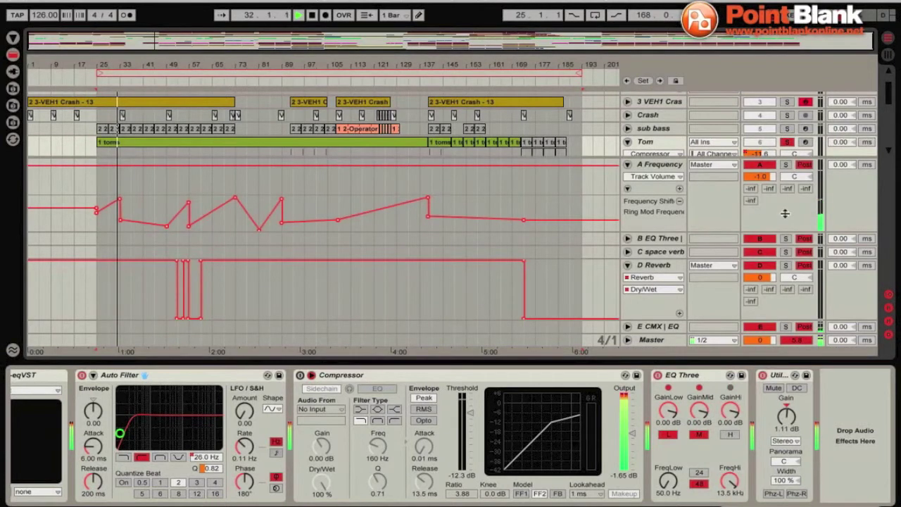
pyautogui.click(660, 164)
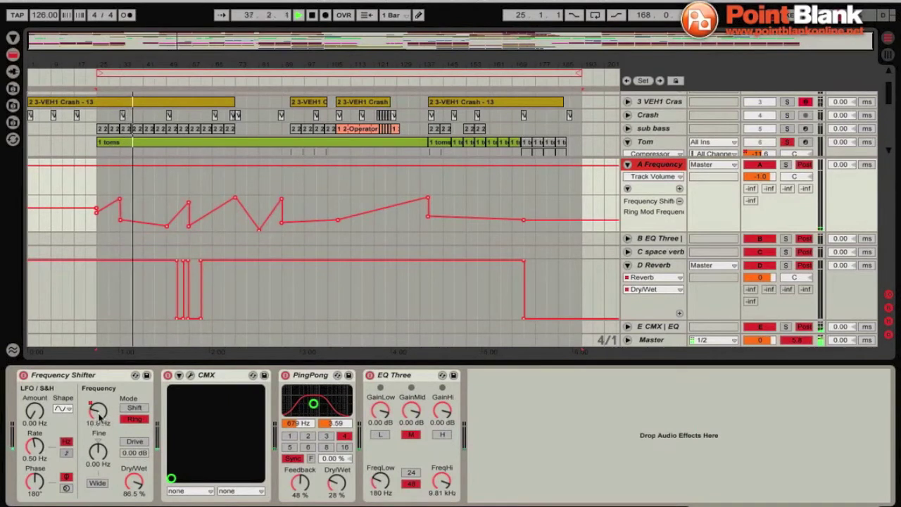
pyautogui.click(139, 75)
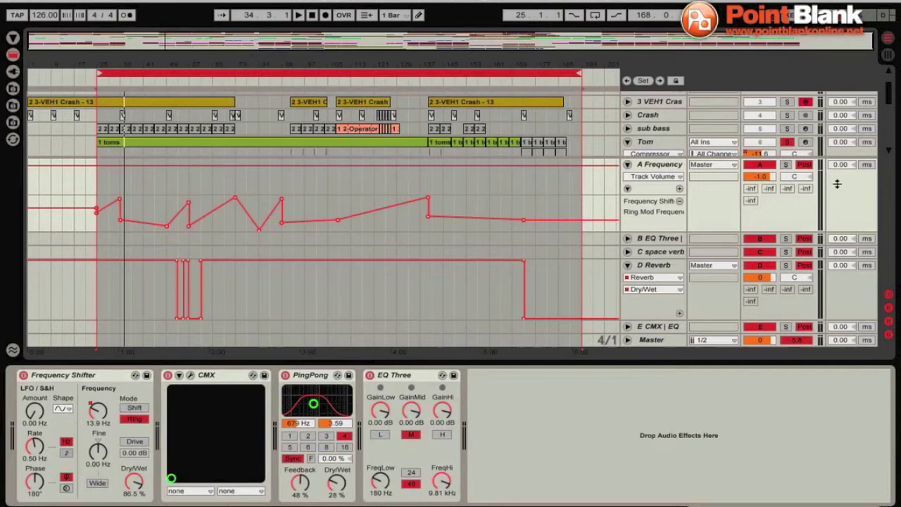
# - Turn off the Tom track's solo and hide the return tracks
pyautogui.hotkey('ctrl', 'l')
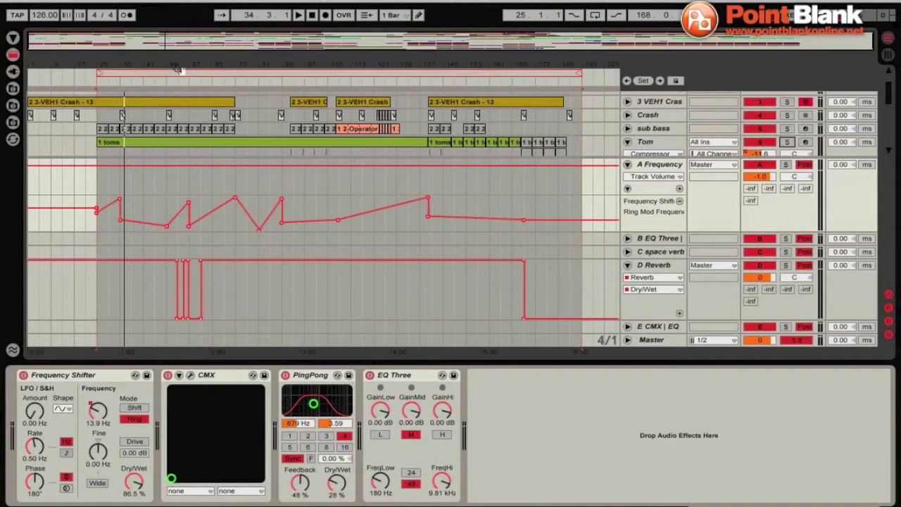
pyautogui.scroll(-2, 649, 188)
pyautogui.scroll(2, 649, 189)
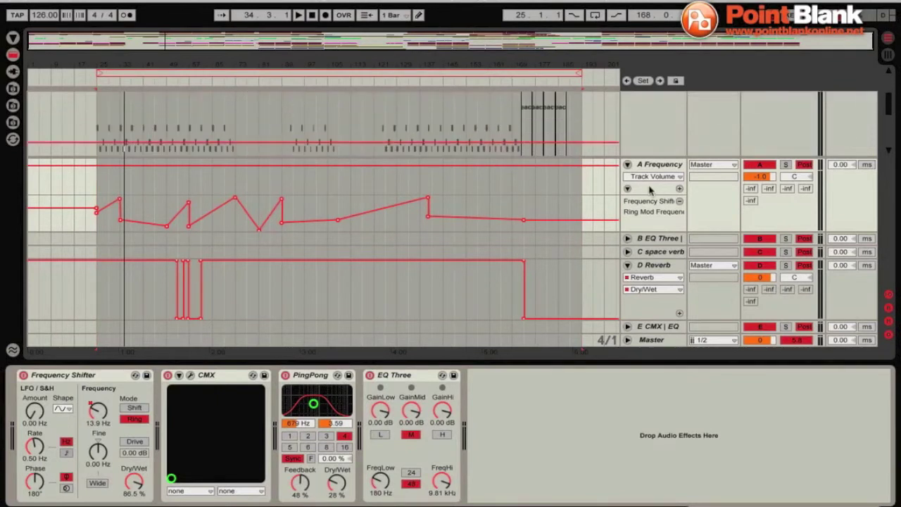
pyautogui.click(888, 308)
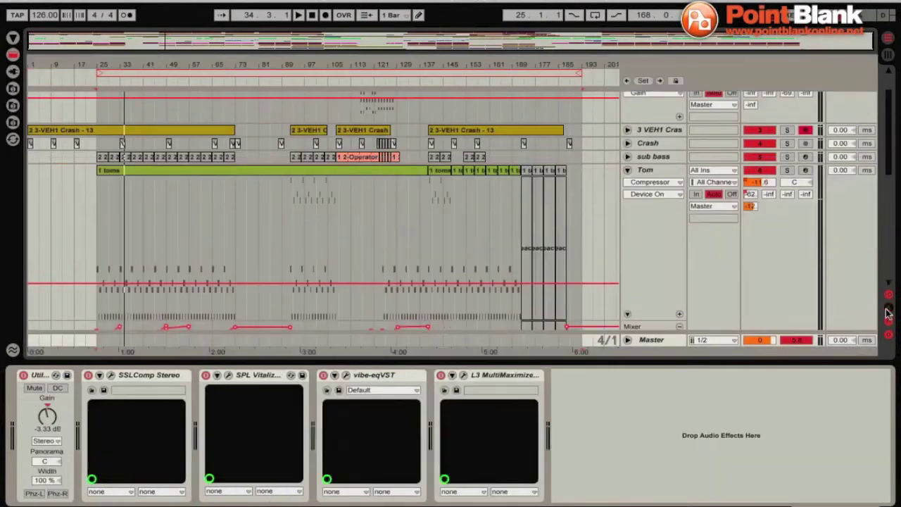
# - Select the Chords track and examine its device chain from Instrument Rack-1 through the effects after it
pyautogui.hotkey('ctrl', 'a')
pyautogui.scroll(-10, 657, 267)
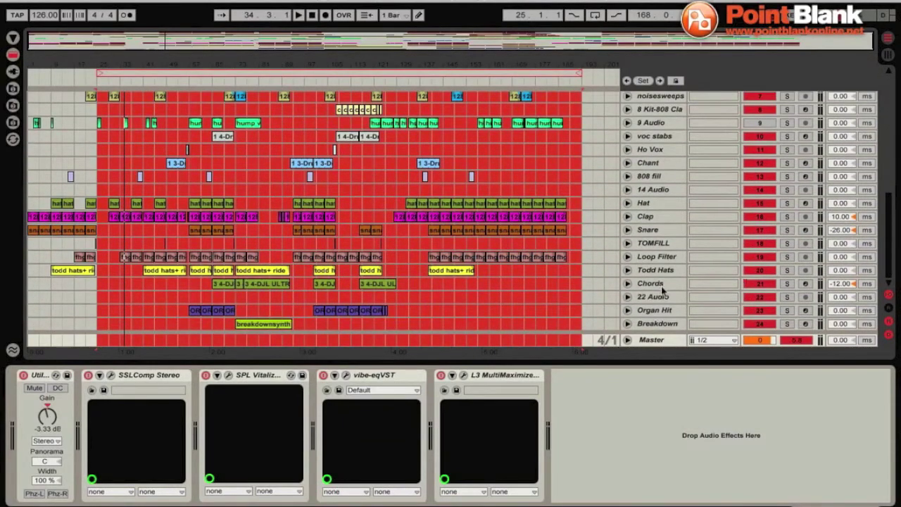
pyautogui.click(661, 283)
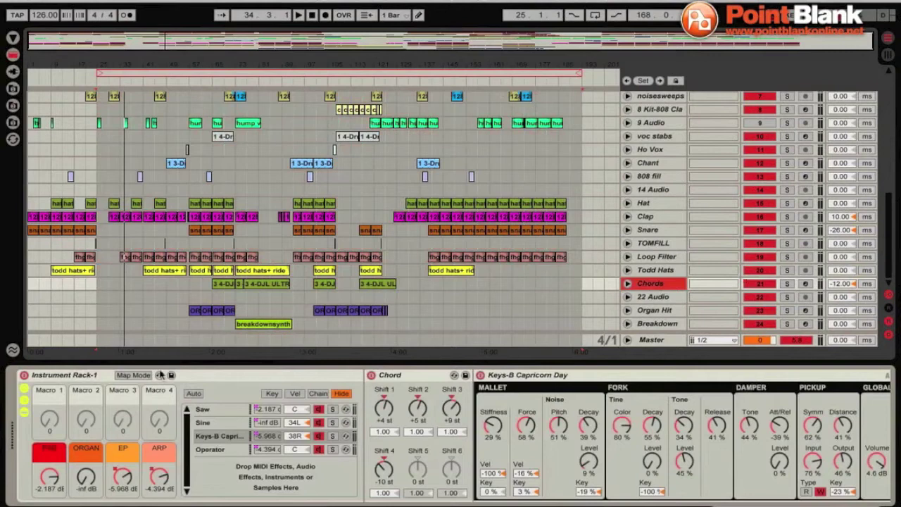
pyautogui.click(310, 429)
pyautogui.hscroll(8, 310, 429)
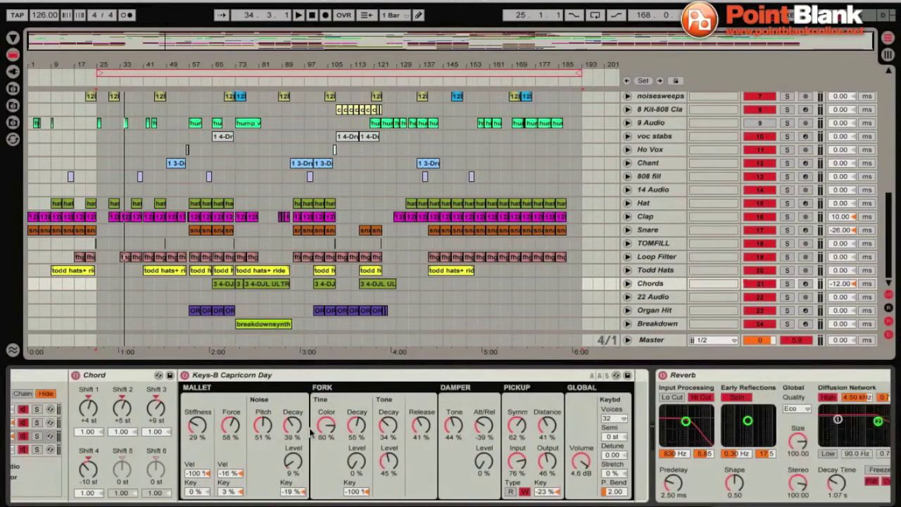
pyautogui.hscroll(5, 310, 431)
pyautogui.hscroll(-10, 309, 431)
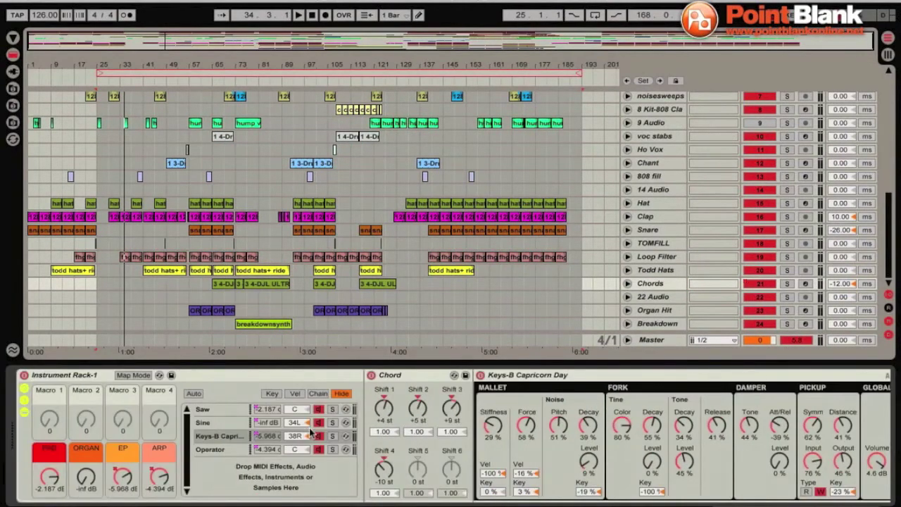
# - Select the Saw, Sine, Keys-B Capricorn Day and Operator chains of Instrument Rack-1 one by one to examine their devices
pyautogui.click(209, 409)
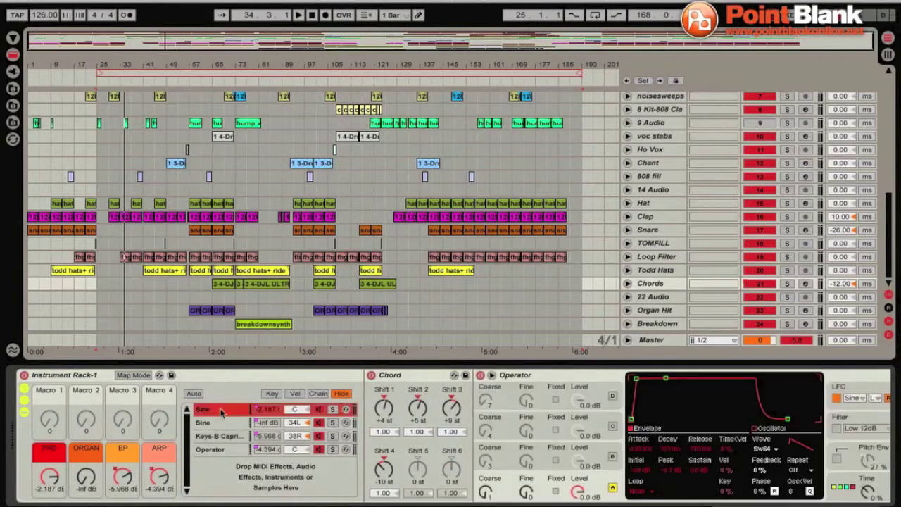
pyautogui.click(215, 423)
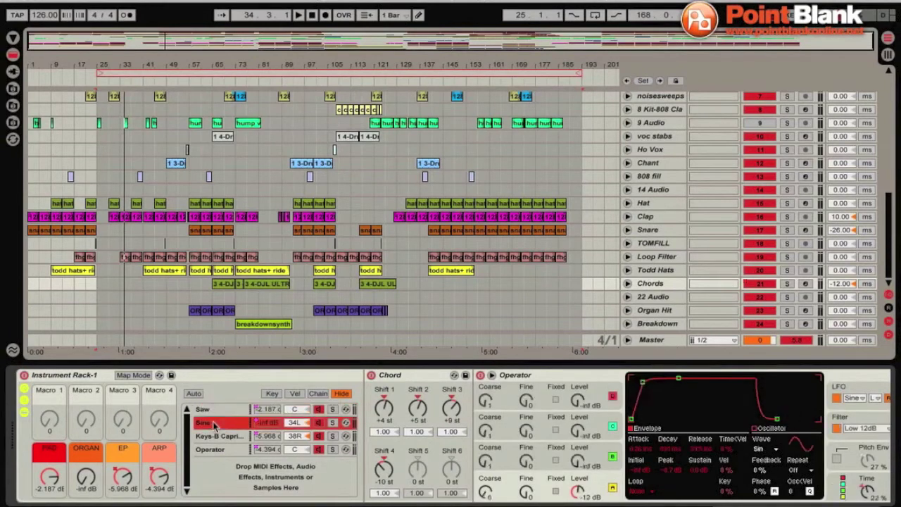
pyautogui.click(226, 437)
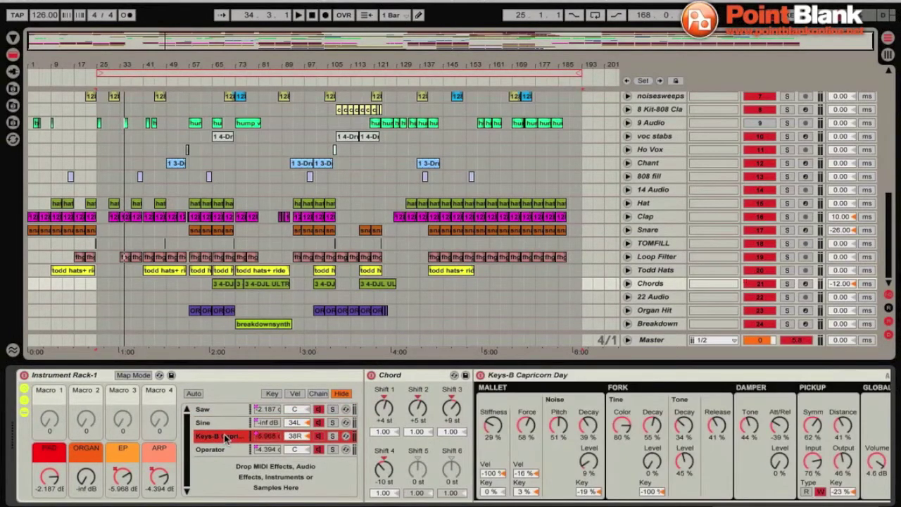
pyautogui.click(215, 450)
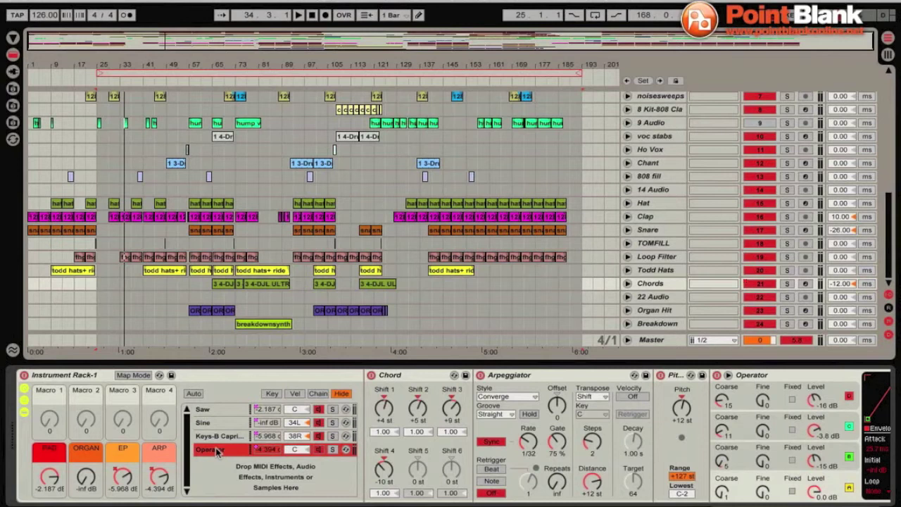
# - Play the arrangement from about bar 63 and unfold the Chords track to show its automation lanes
pyautogui.click(650, 284)
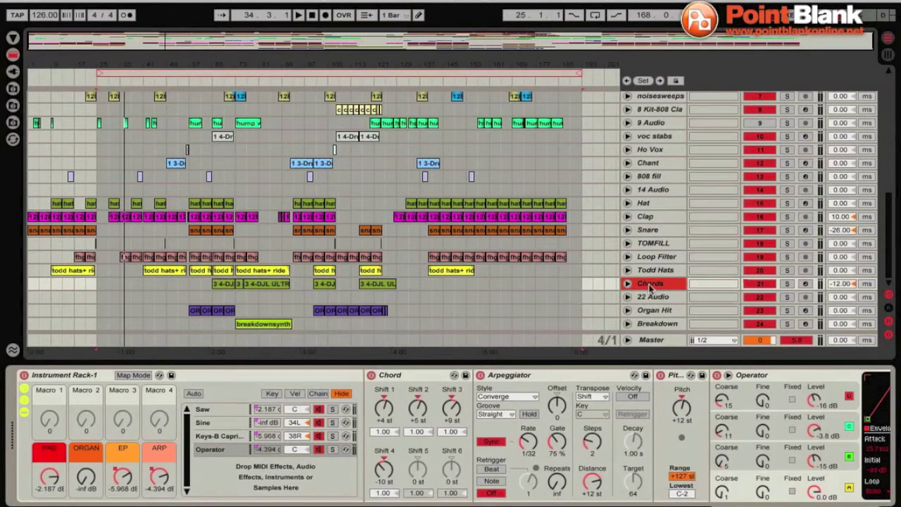
pyautogui.click(208, 78)
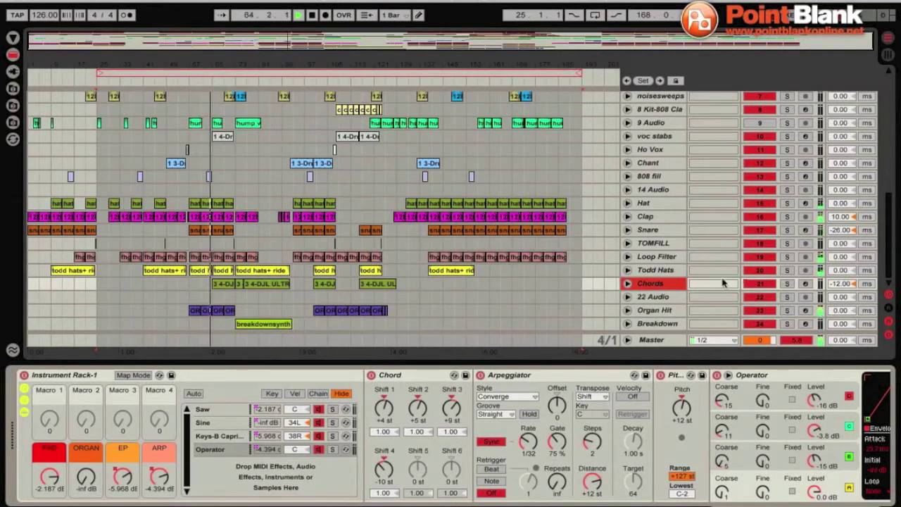
pyautogui.click(628, 284)
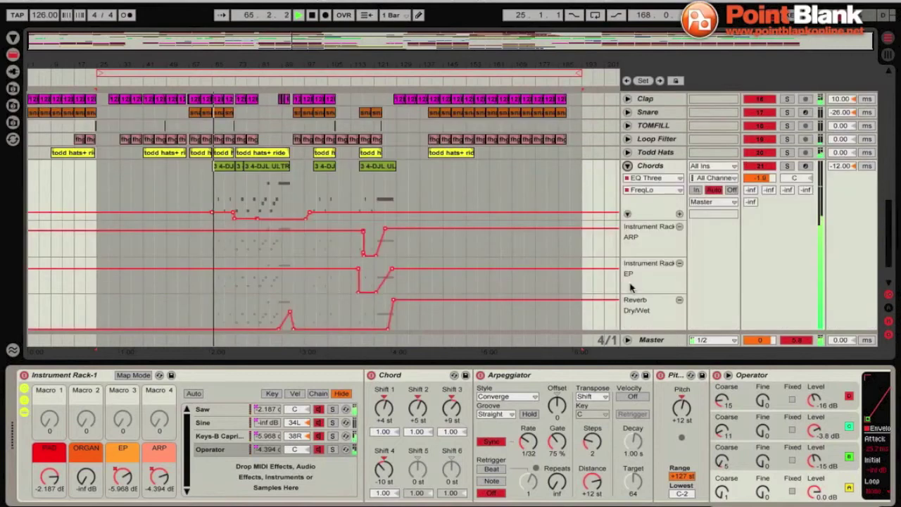
# - Open the long Chords clip in the breakdown and show its Pitch Bend envelope
pyautogui.click(262, 167)
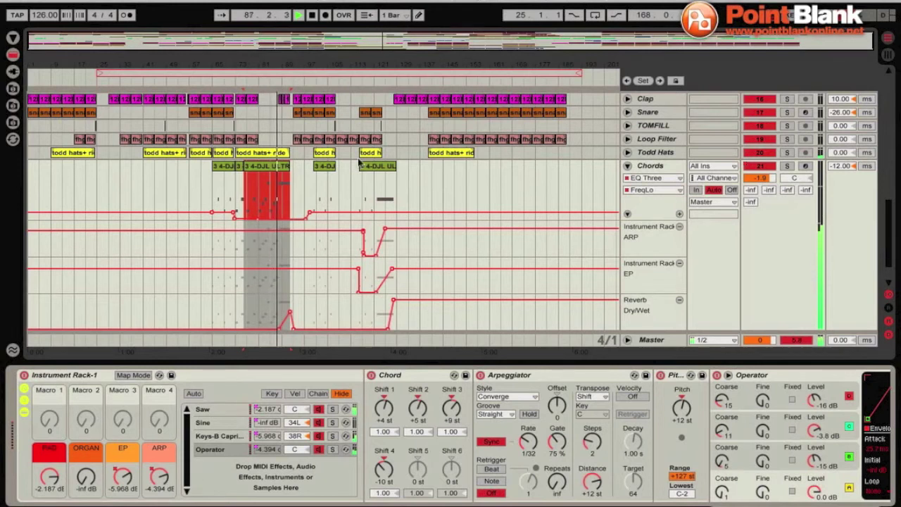
pyautogui.doubleClick(279, 171)
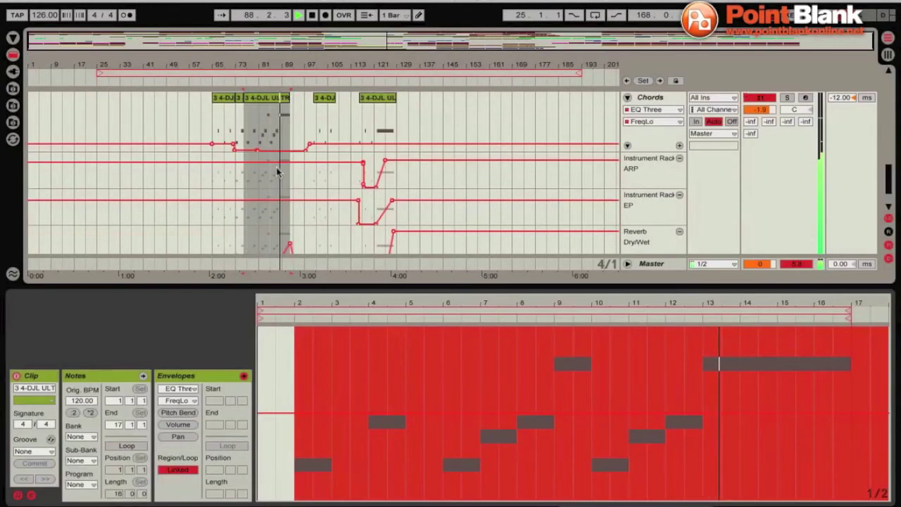
pyautogui.click(180, 414)
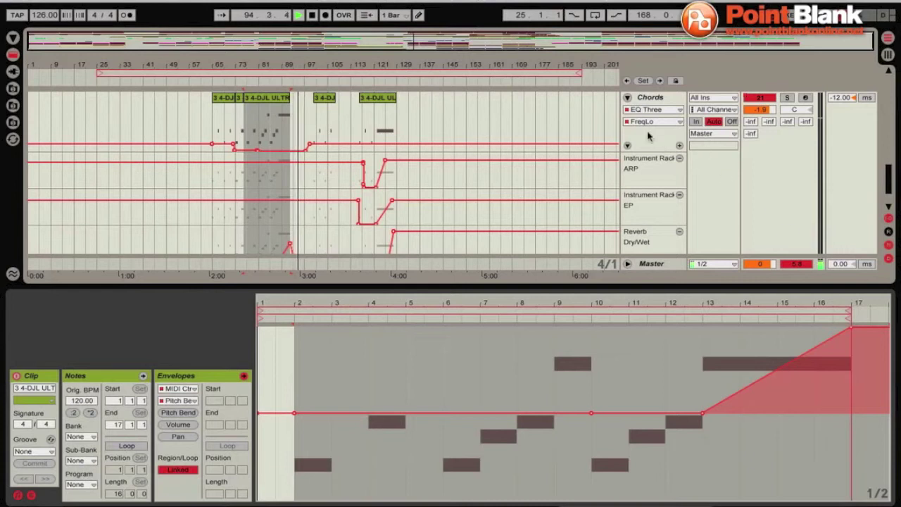
# - Select the Chant track, unfold it and solo it during playback
pyautogui.scroll(3, 649, 134)
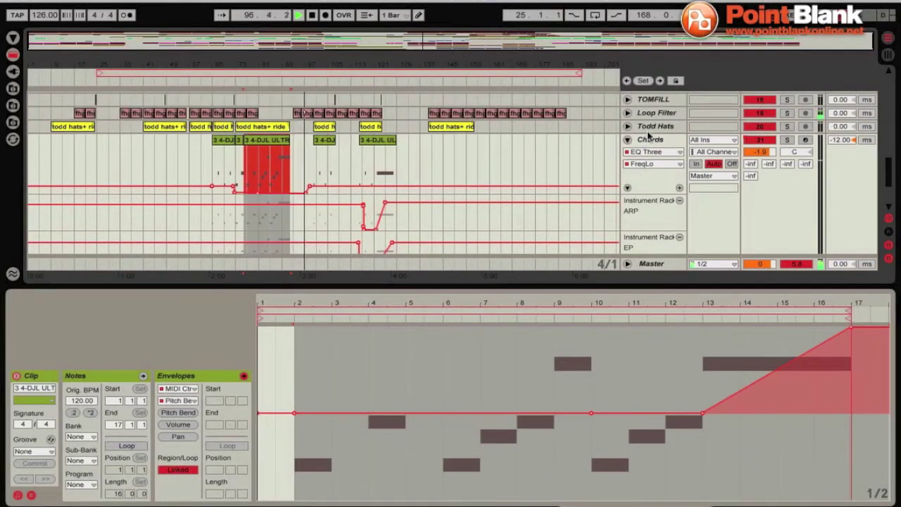
pyautogui.scroll(8, 594, 105)
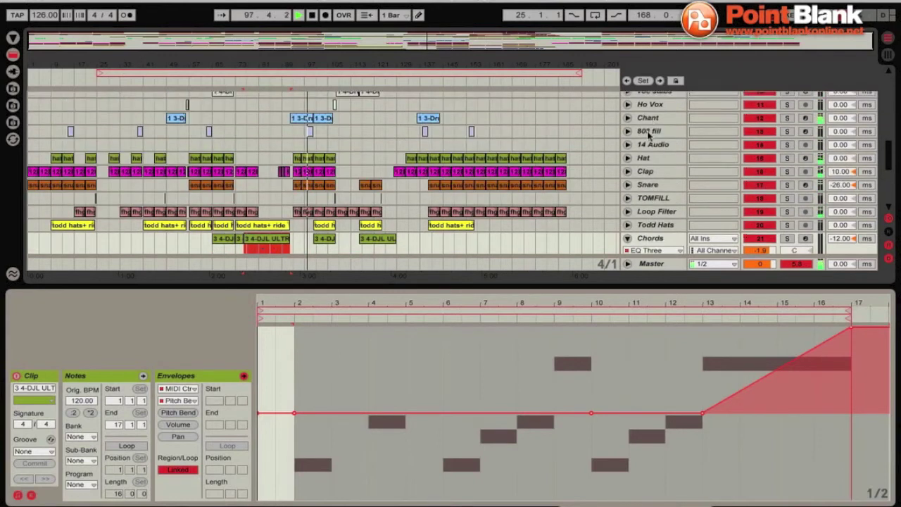
pyautogui.click(642, 132)
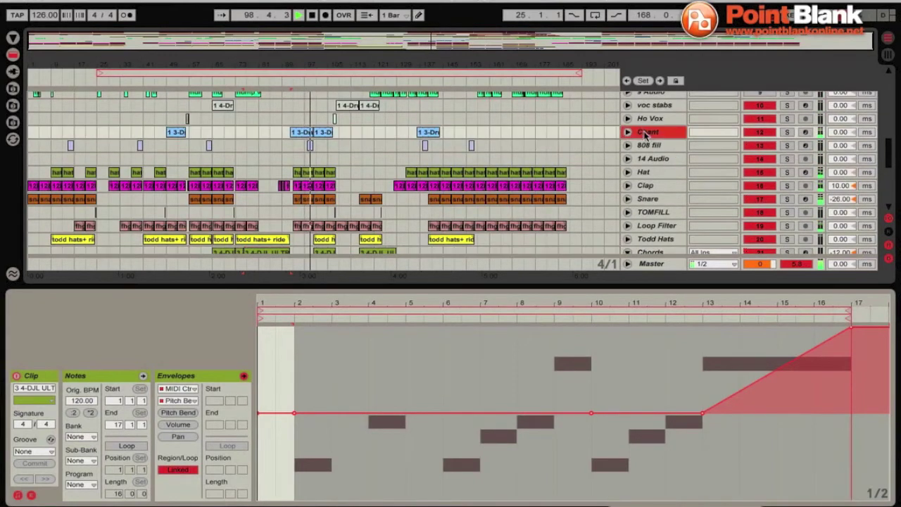
pyautogui.click(628, 132)
pyautogui.click(668, 134)
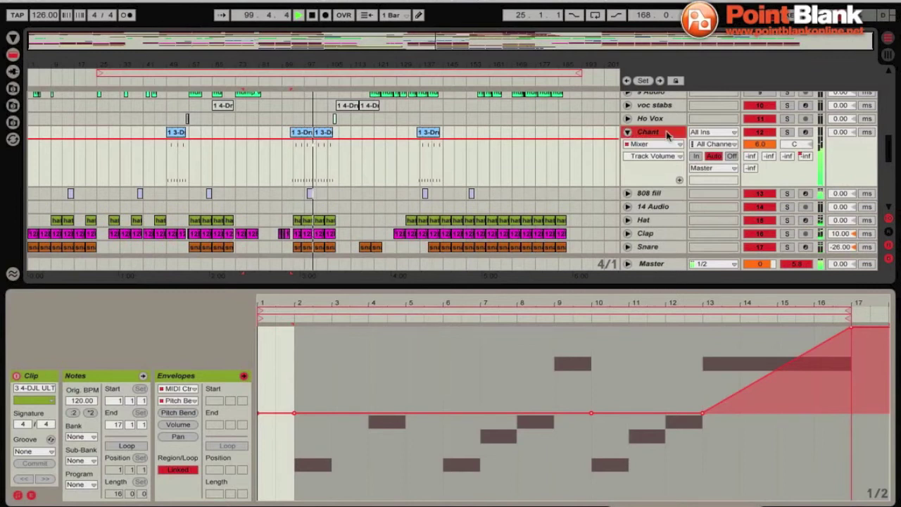
pyautogui.click(787, 132)
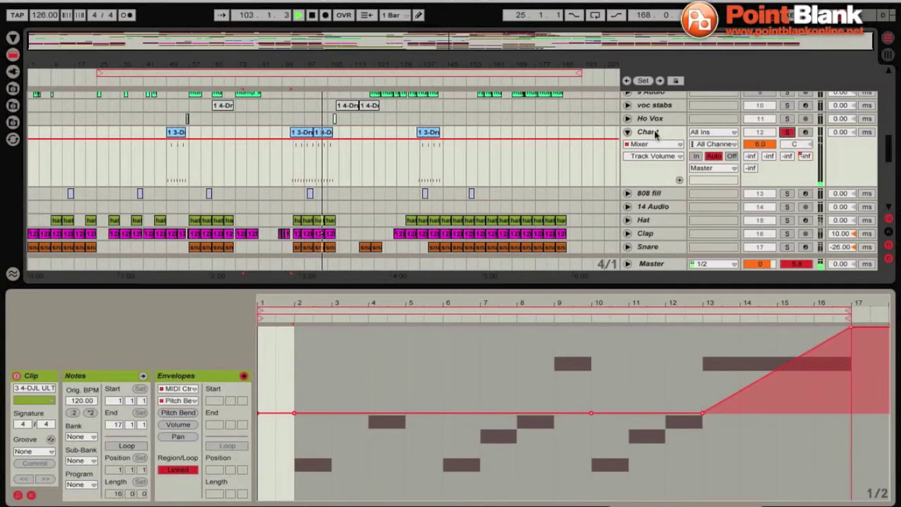
# - Show the Chant track's D-Reverb send automation and zoom in on its peaks around bar 105
pyautogui.rightClick(806, 157)
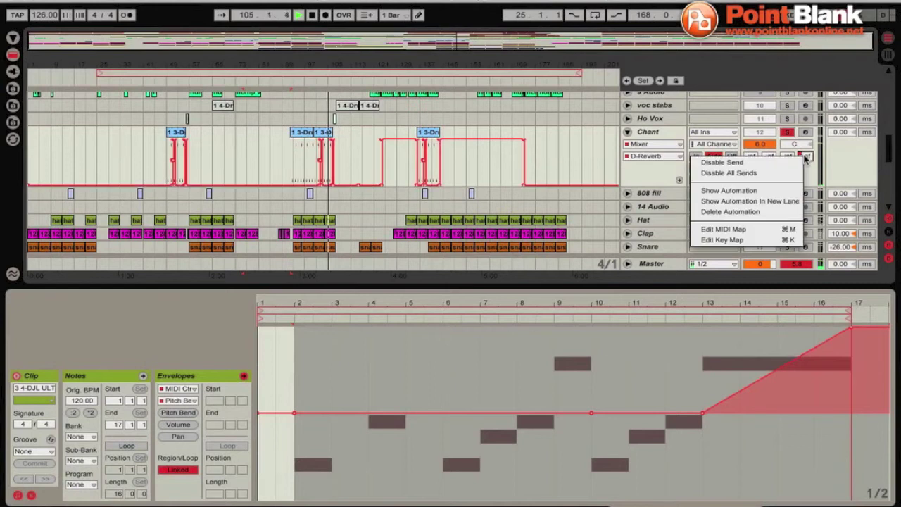
pyautogui.click(320, 68)
pyautogui.moveTo(320, 69); pyautogui.dragTo(290, 68)
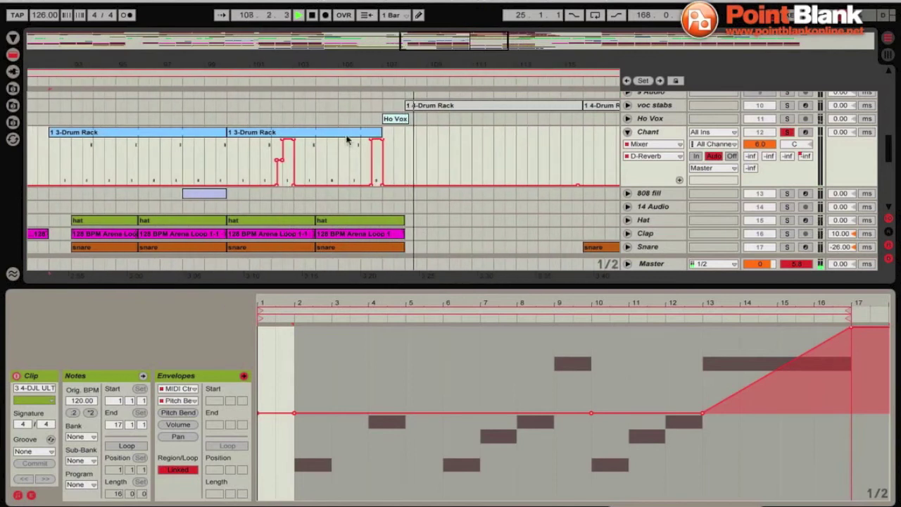
pyautogui.click(664, 133)
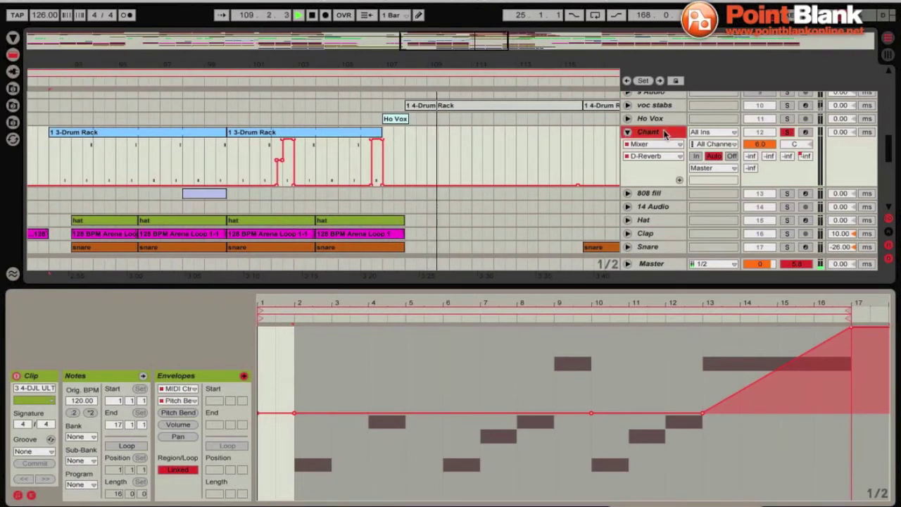
# - Select the D Reverb return track and show its Reverb device settings
pyautogui.scroll(-10, 888, 236)
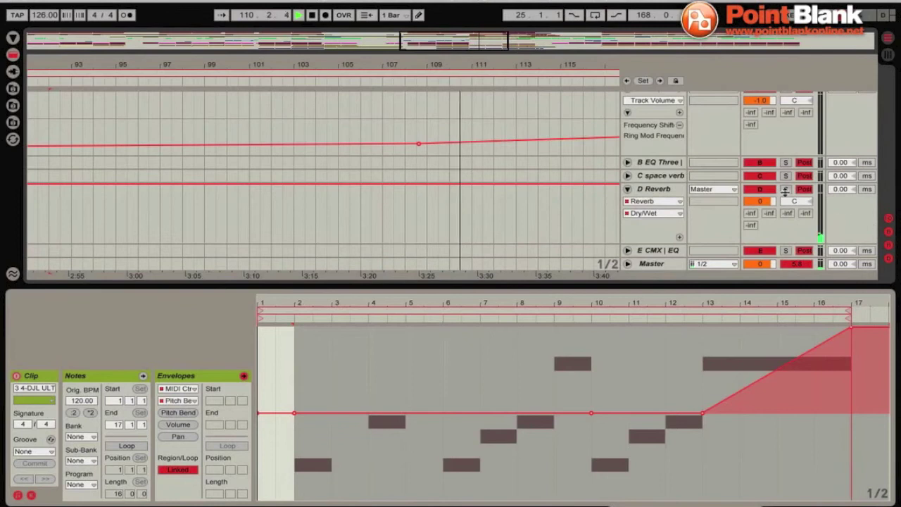
pyautogui.click(672, 189)
pyautogui.doubleClick(672, 189)
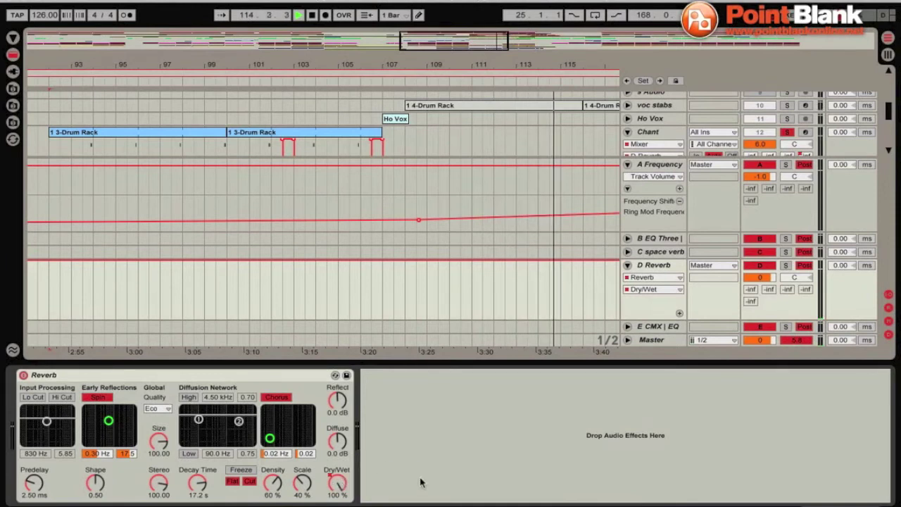
# - Play the soloed Chant from about bars 101 and 57 alongside the D Reverb Dry/Wet automation and stop playback
pyautogui.moveTo(287, 63); pyautogui.dragTo(288, 64)
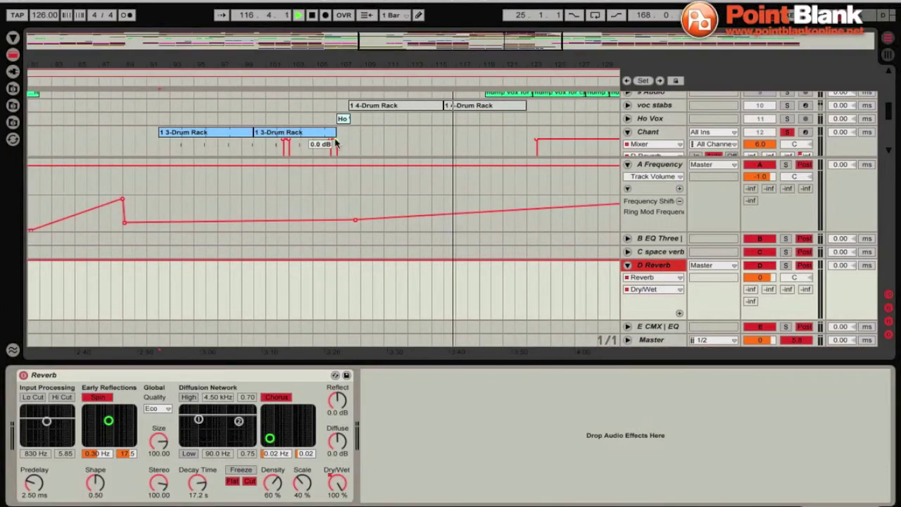
pyautogui.click(276, 81)
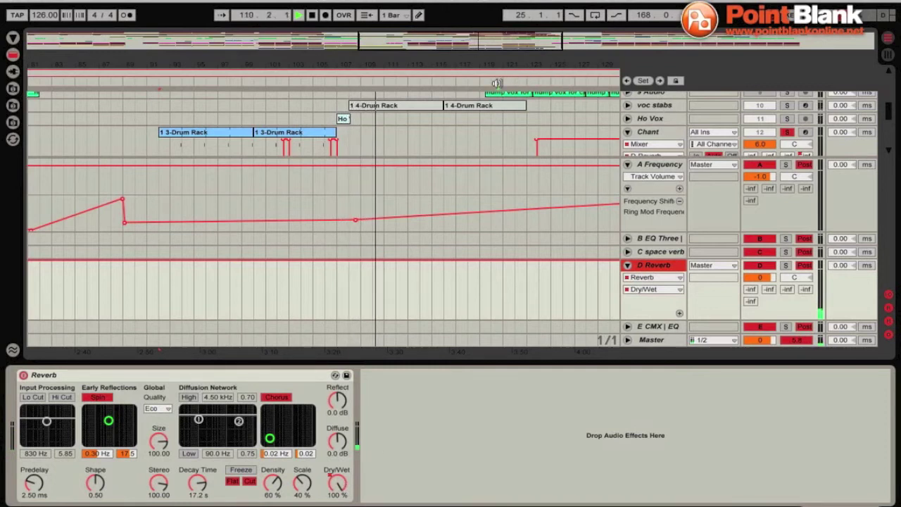
pyautogui.moveTo(497, 83); pyautogui.dragTo(151, 85)
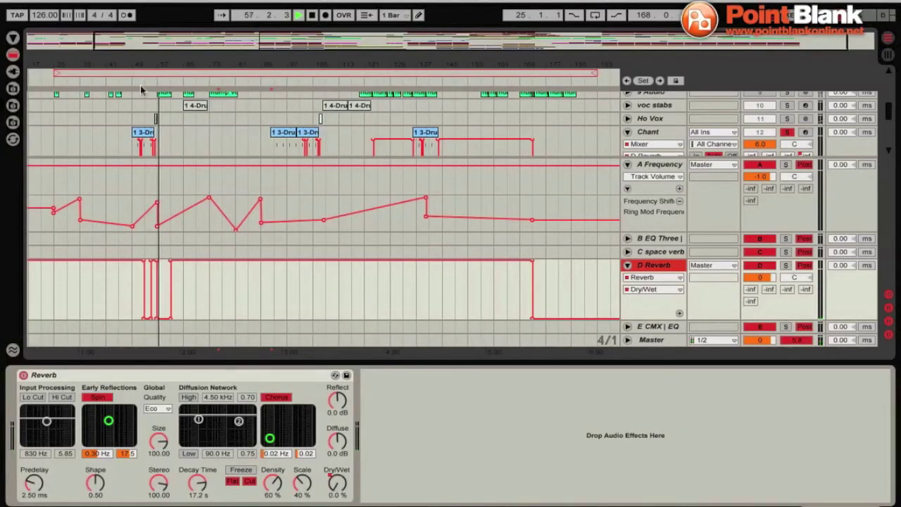
pyautogui.press('space')
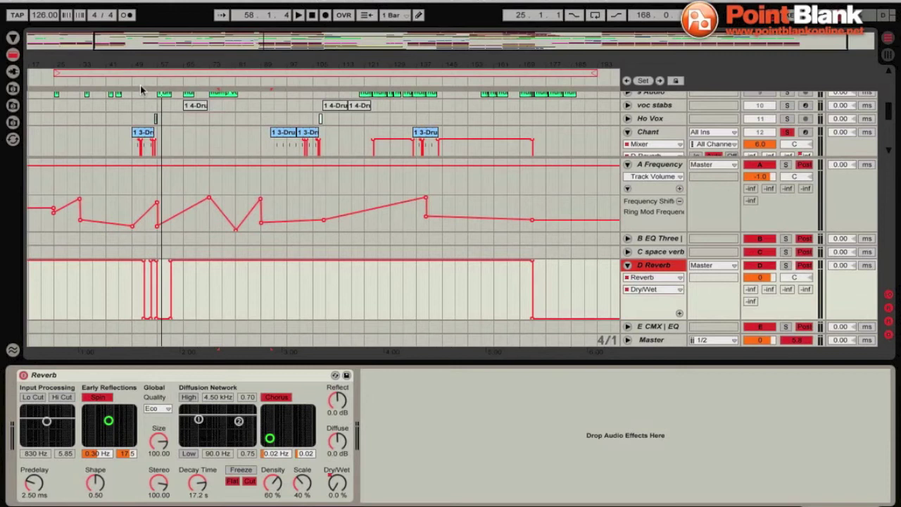
# - Hide the return tracks and play the last Chords clip soloed to hear its ARP, EP and Reverb automation
pyautogui.click(888, 308)
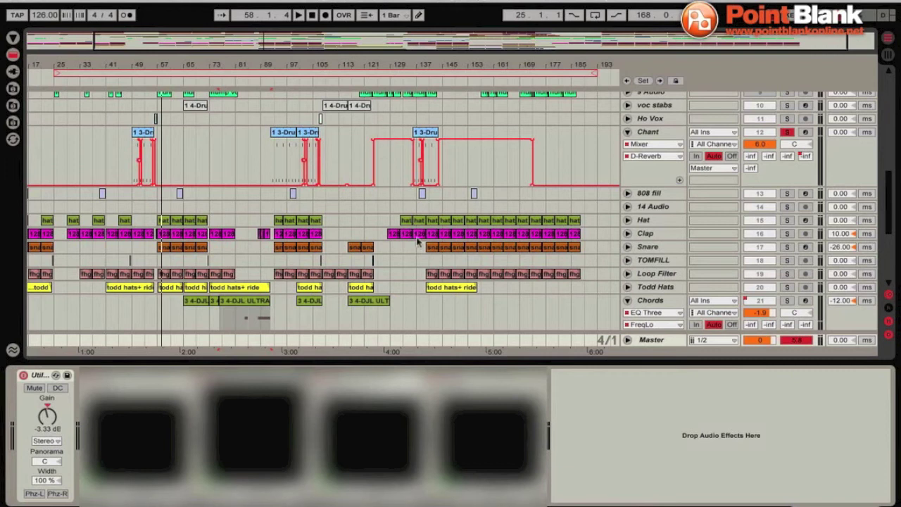
pyautogui.click(362, 301)
pyautogui.scroll(-5, 807, 236)
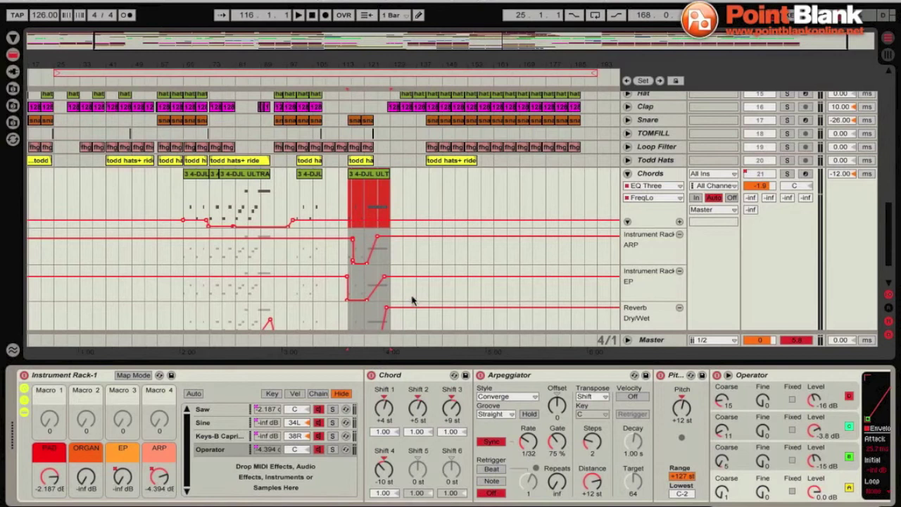
pyautogui.scroll(-2, 413, 300)
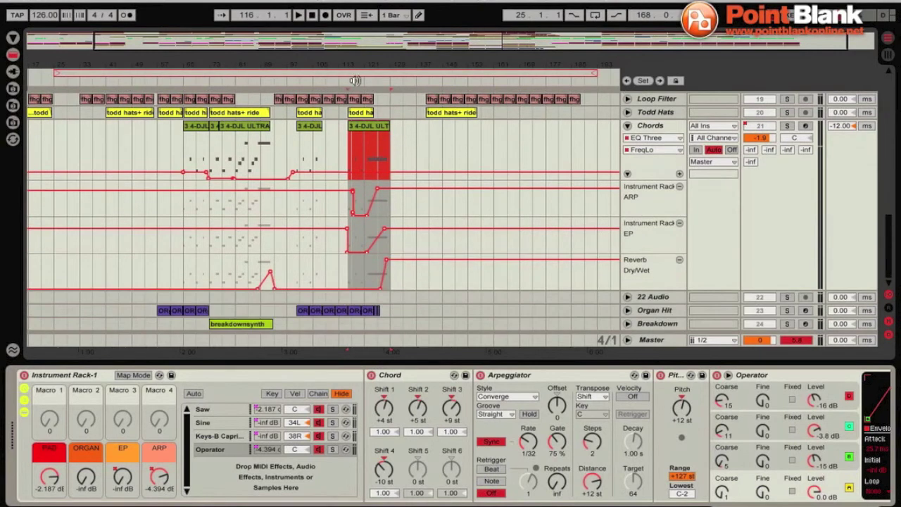
pyautogui.click(364, 84)
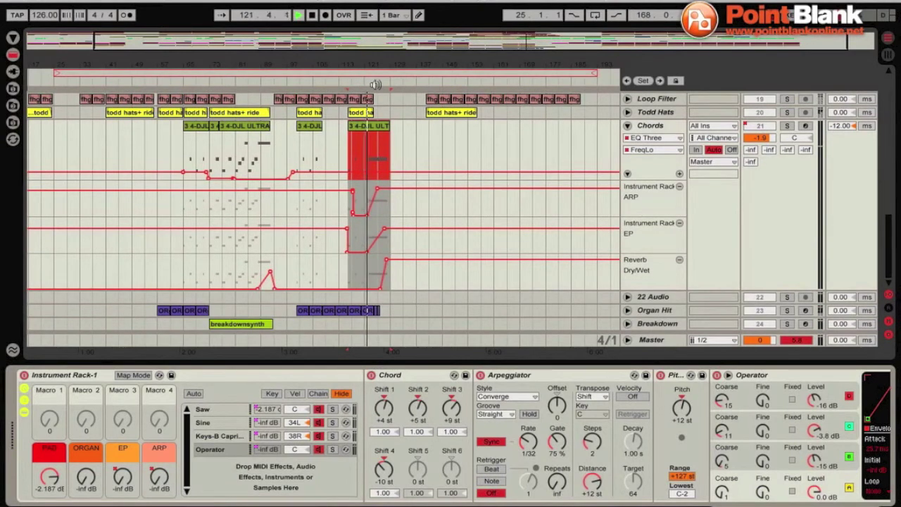
pyautogui.click(786, 126)
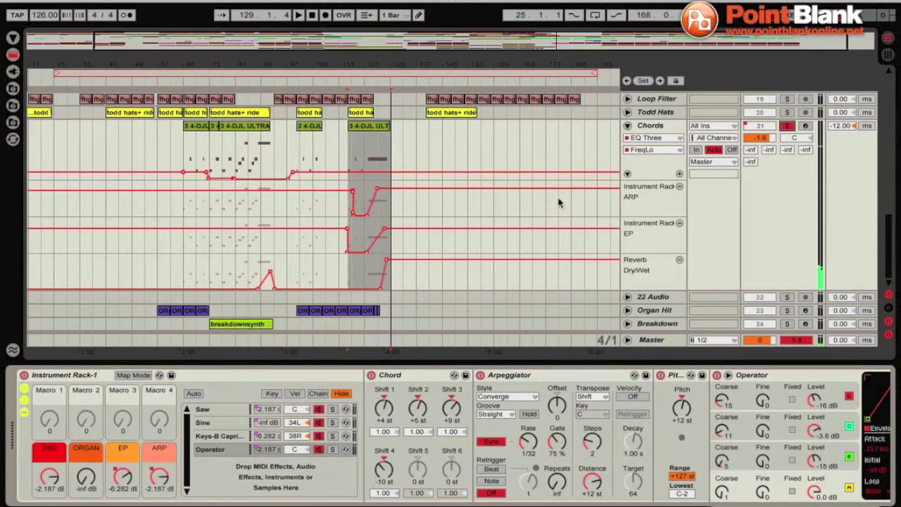
# - Select the Blips track to show its device chain and zoom in on its clips between bars 116 and 128
pyautogui.scroll(10, 652, 280)
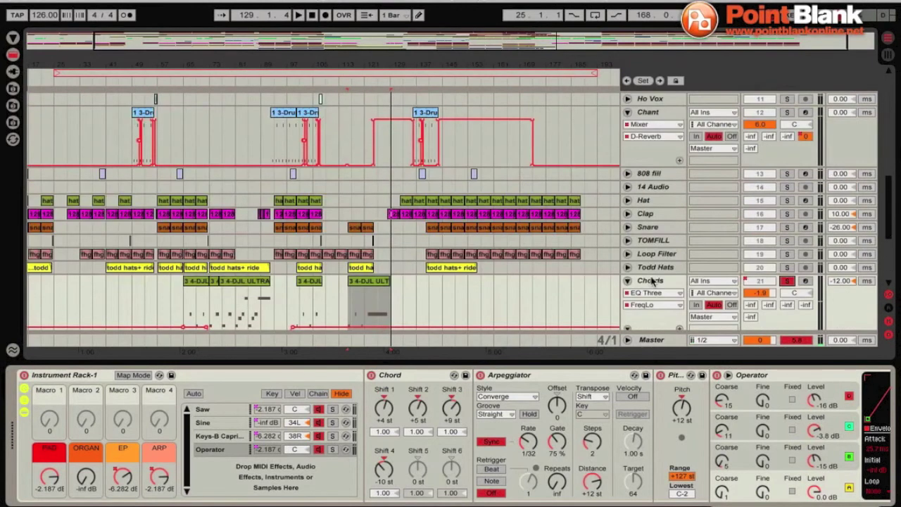
pyautogui.scroll(10, 651, 280)
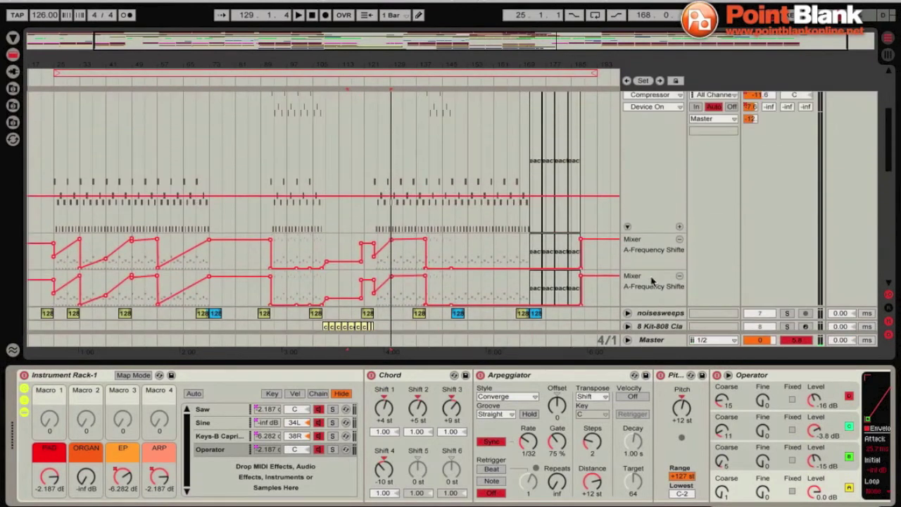
pyautogui.scroll(1, 652, 281)
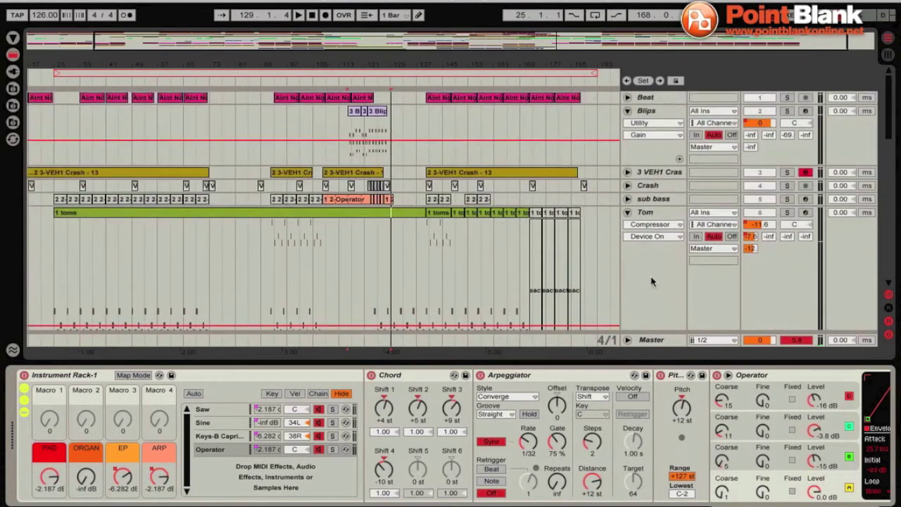
pyautogui.click(653, 111)
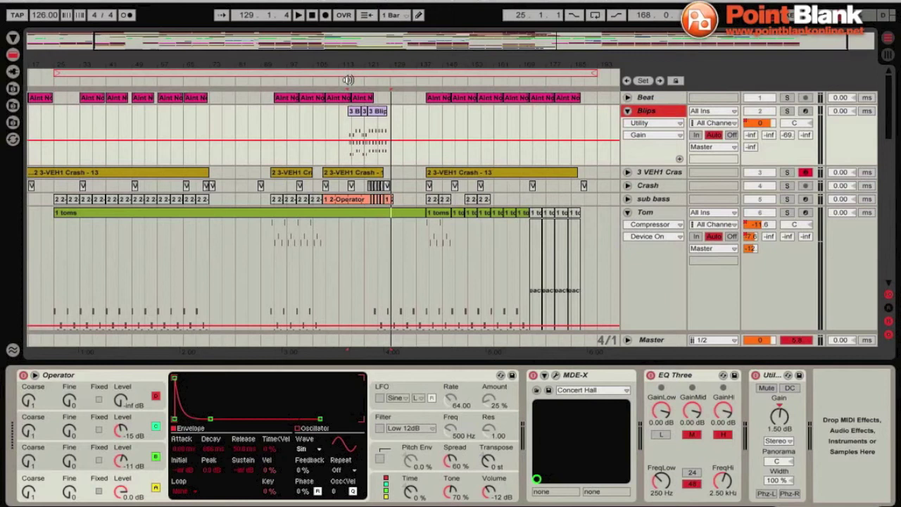
pyautogui.moveTo(359, 67); pyautogui.dragTo(563, 188)
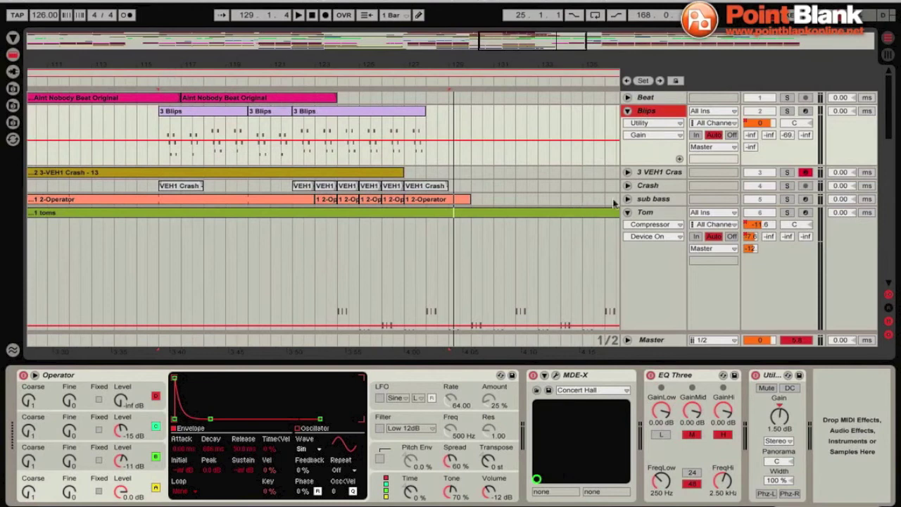
# - Turn off the solo on the Chords track and return to the Blips track
pyautogui.scroll(-8, 771, 219)
pyautogui.scroll(10, 770, 219)
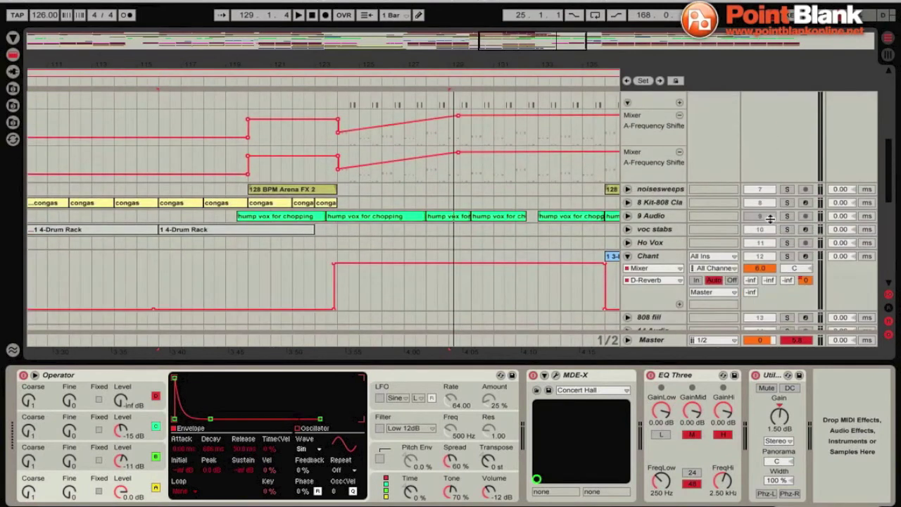
pyautogui.scroll(-6, 770, 218)
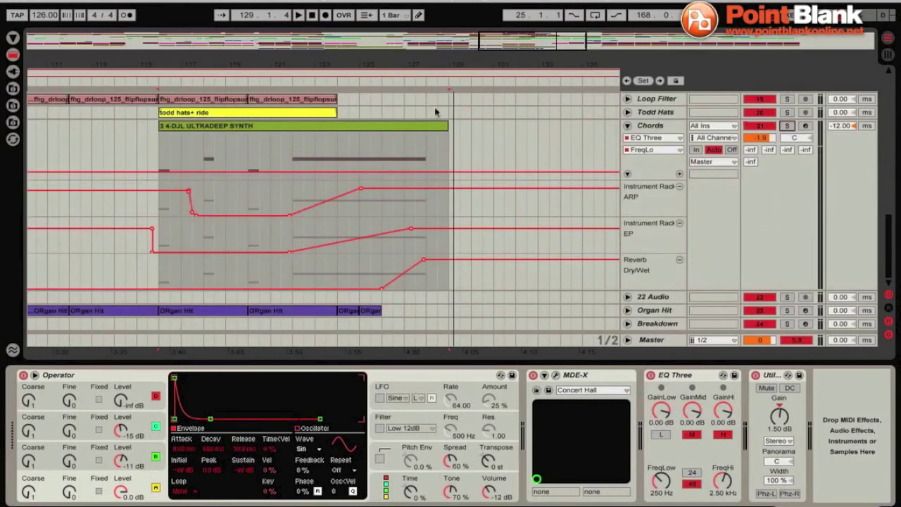
pyautogui.scroll(-8, 361, 111)
pyautogui.scroll(8, 361, 110)
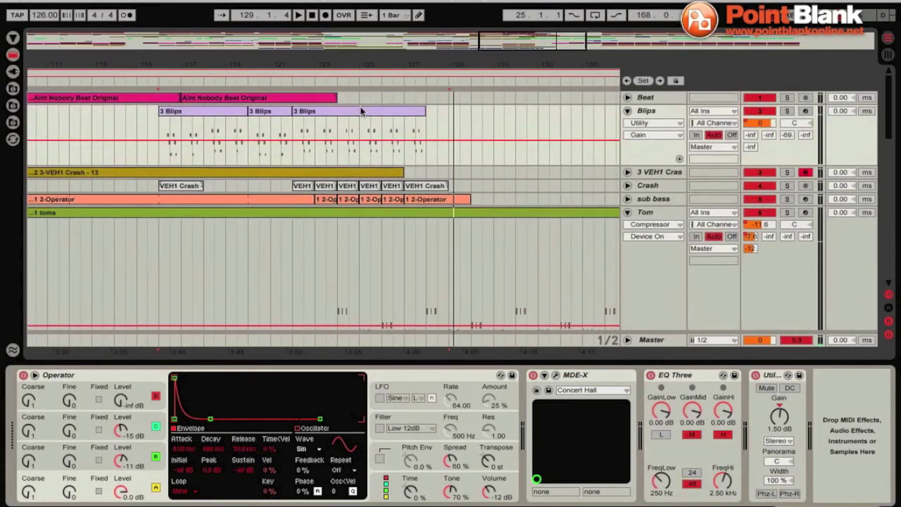
# - Select the Blips track, view the MDE-X Concert Hall reverb in its plug-in window and close the window
pyautogui.click(652, 122)
pyautogui.click(649, 114)
pyautogui.click(649, 114)
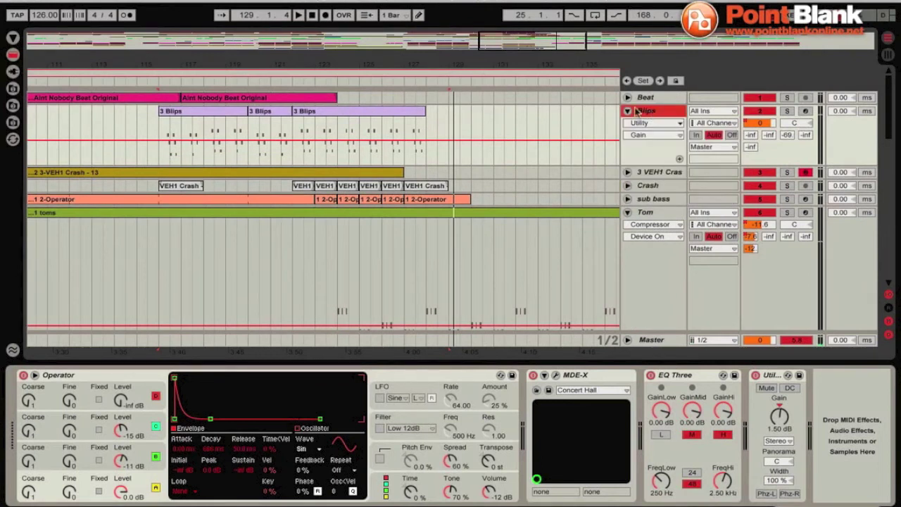
pyautogui.click(556, 376)
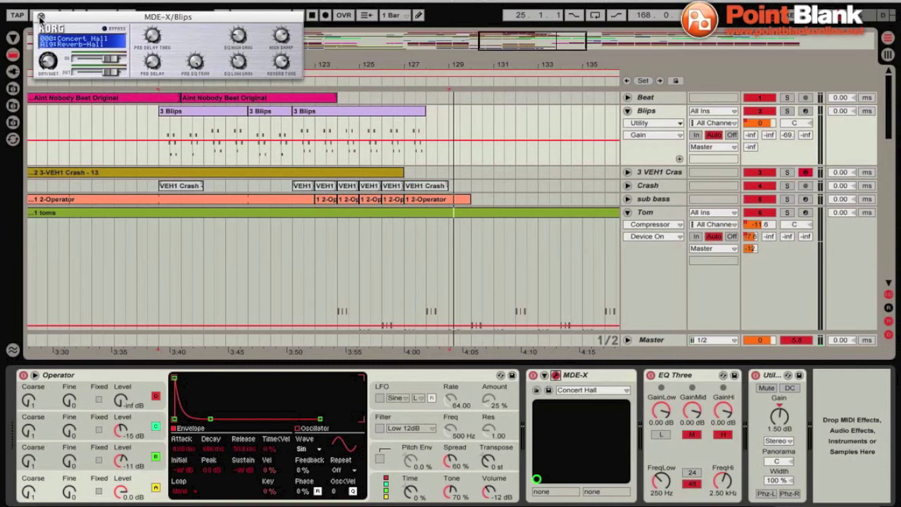
pyautogui.click(41, 17)
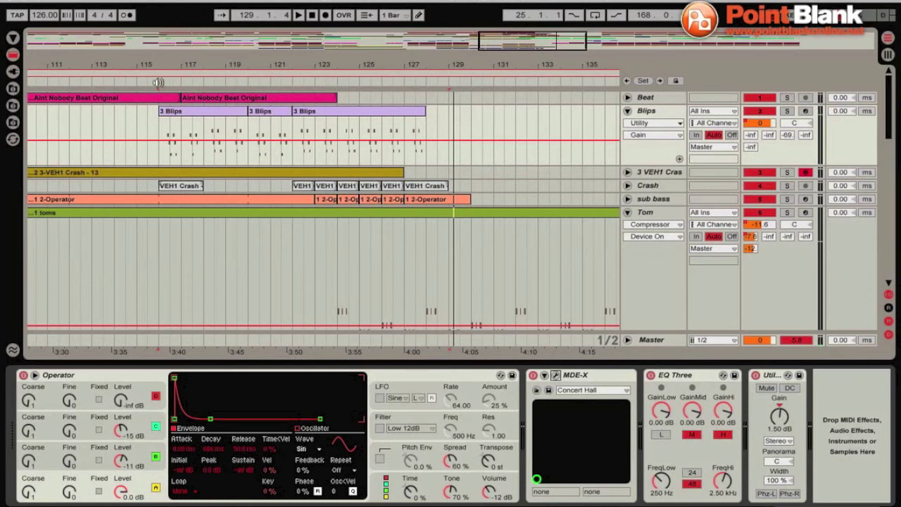
# - Play the arrangement from bar 116, solo the Blips track and stop playback
pyautogui.click(158, 81)
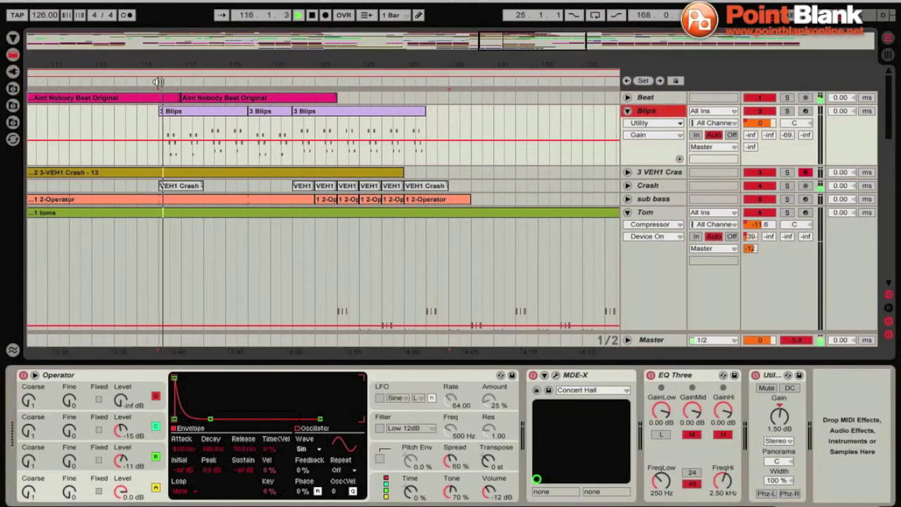
pyautogui.click(787, 111)
pyautogui.press('space')
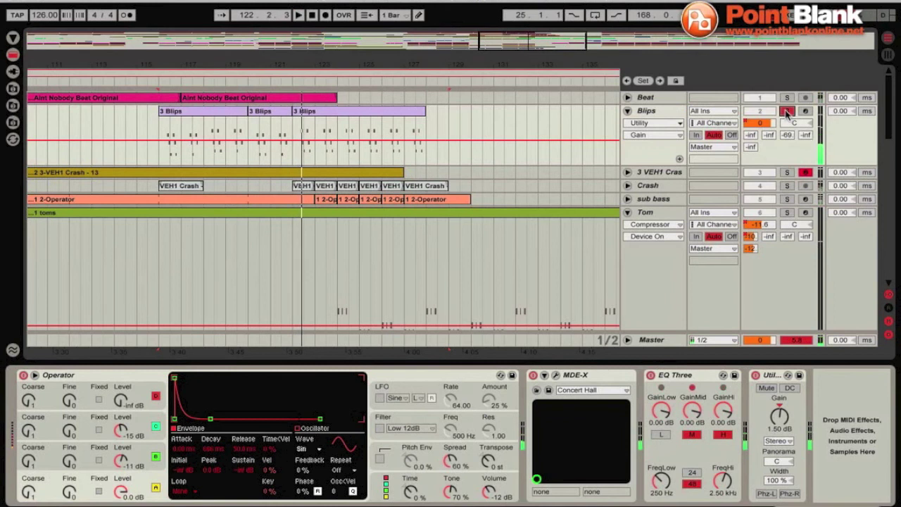
# - Replay the soloed Blips from about bar 115 while switching Operator's oscillators D, C and B off and back on
pyautogui.click(151, 77)
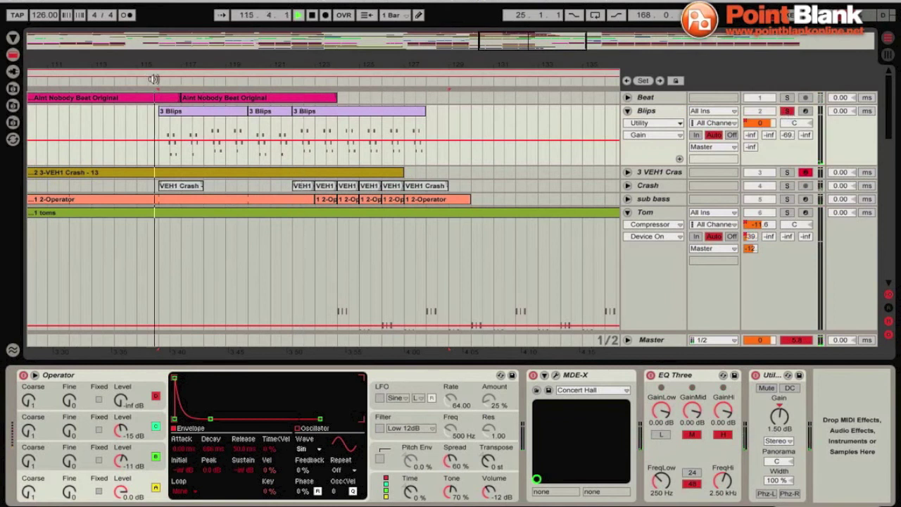
pyautogui.click(155, 396)
pyautogui.click(156, 426)
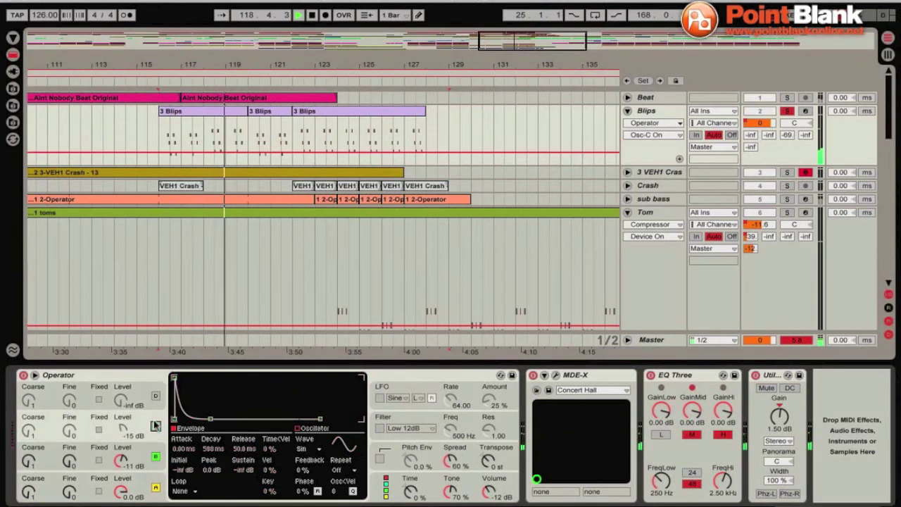
pyautogui.click(156, 456)
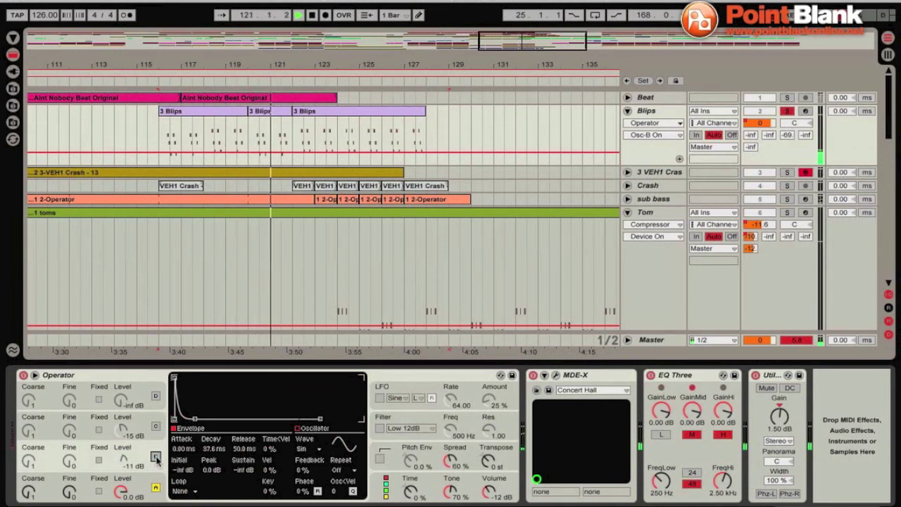
pyautogui.click(156, 456)
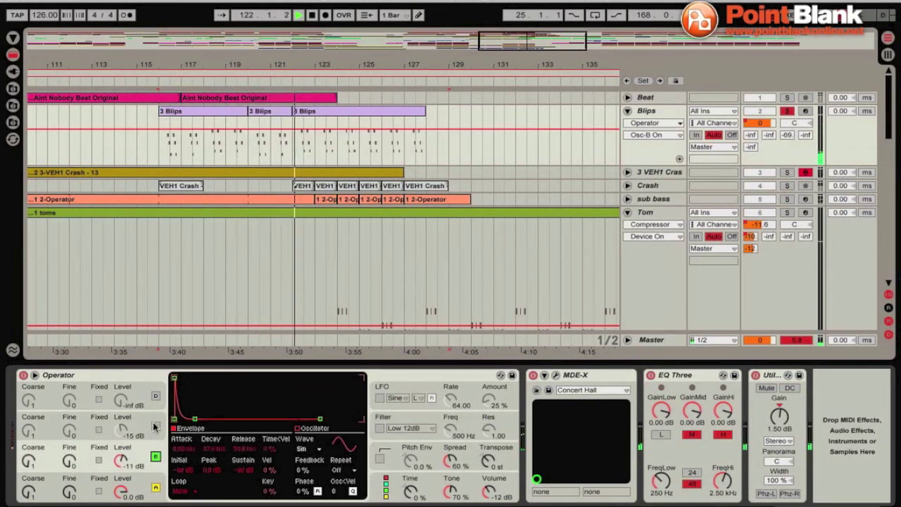
pyautogui.click(156, 425)
pyautogui.click(155, 396)
pyautogui.click(156, 395)
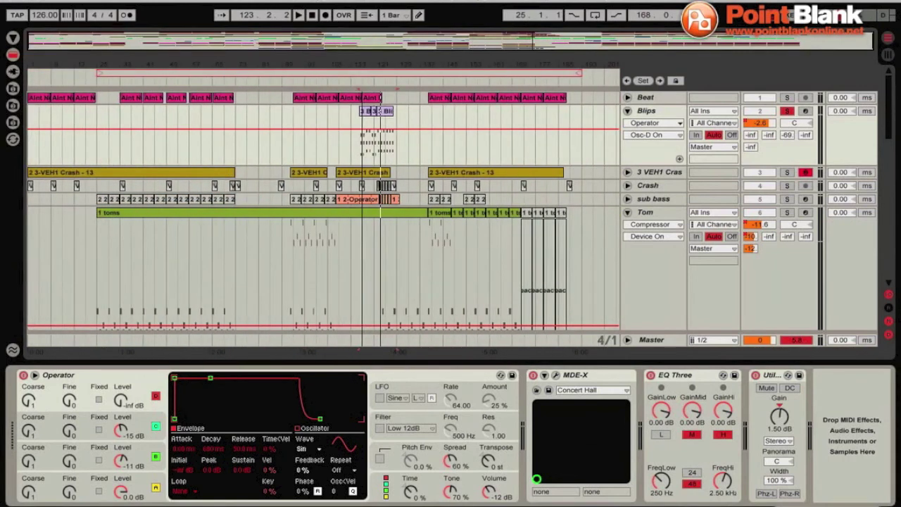
# - Look over the full arrangement from the Beat track down to the Chords, Organ Hit and Breakdown tracks
pyautogui.click(191, 63)
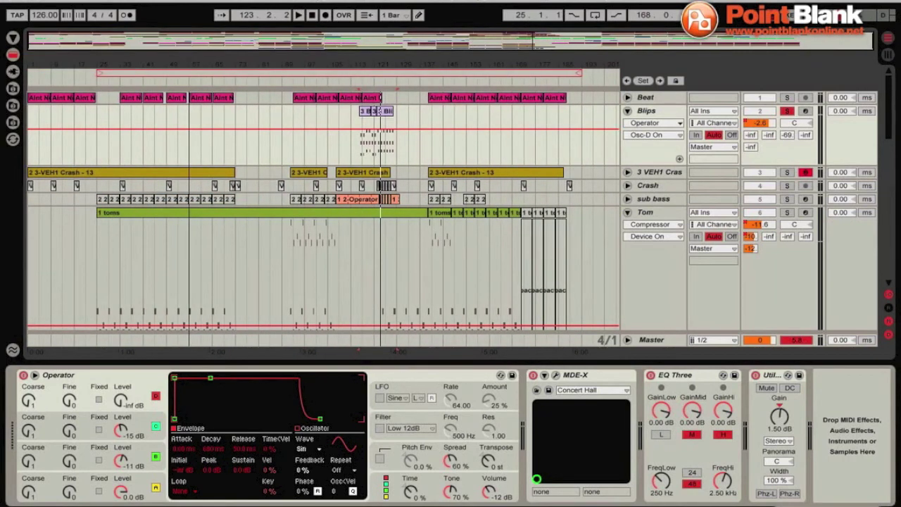
pyautogui.scroll(-10, 405, 226)
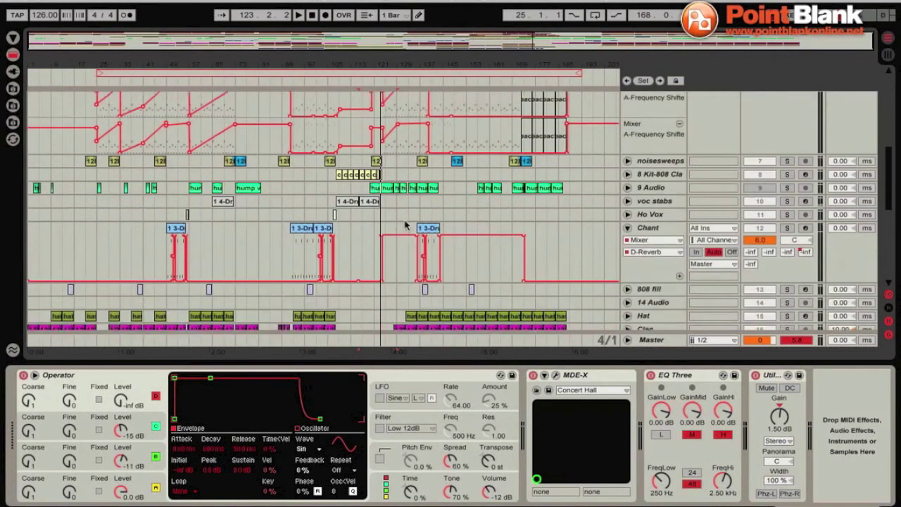
pyautogui.scroll(-8, 405, 225)
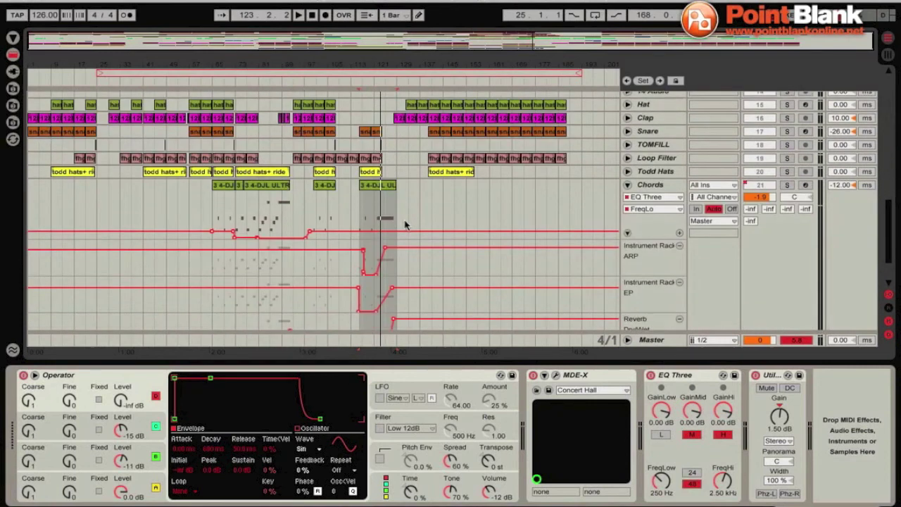
pyautogui.scroll(-4, 406, 225)
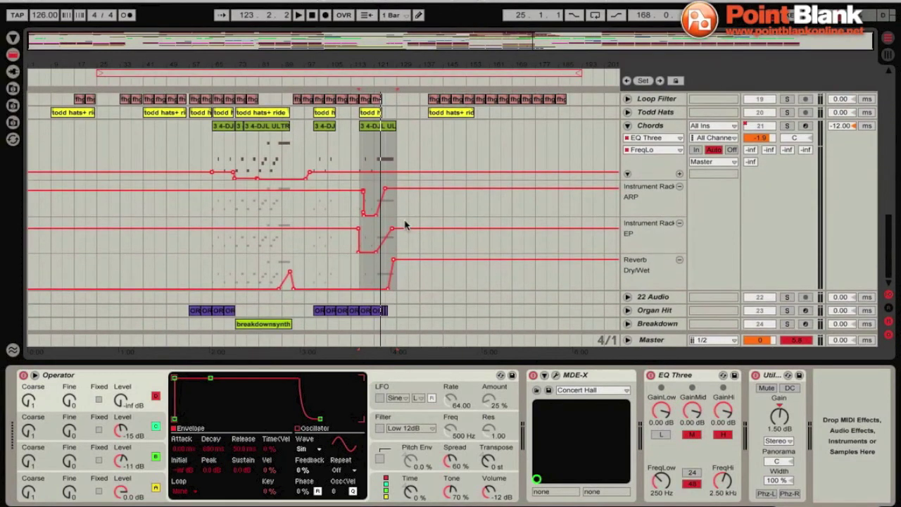